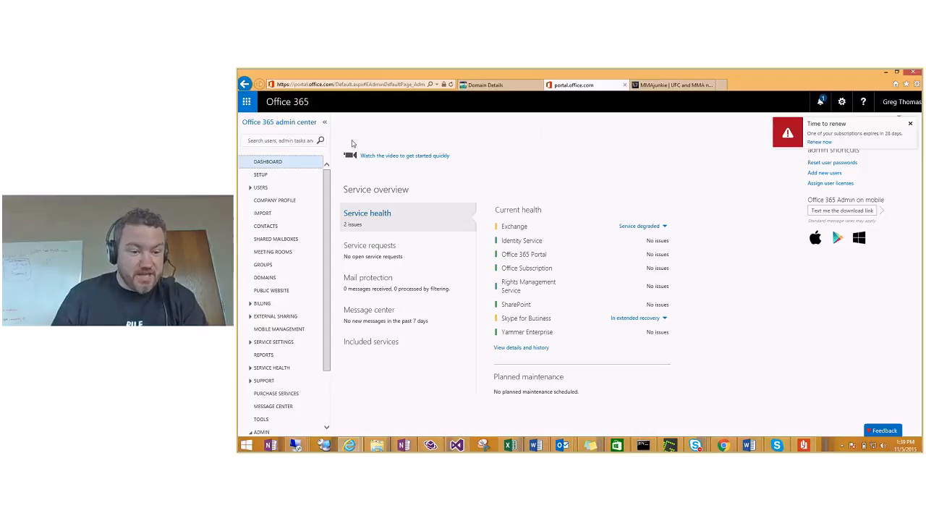
Step: Open the Manage domains page and launch the Add a new domain wizard
click(259, 279)
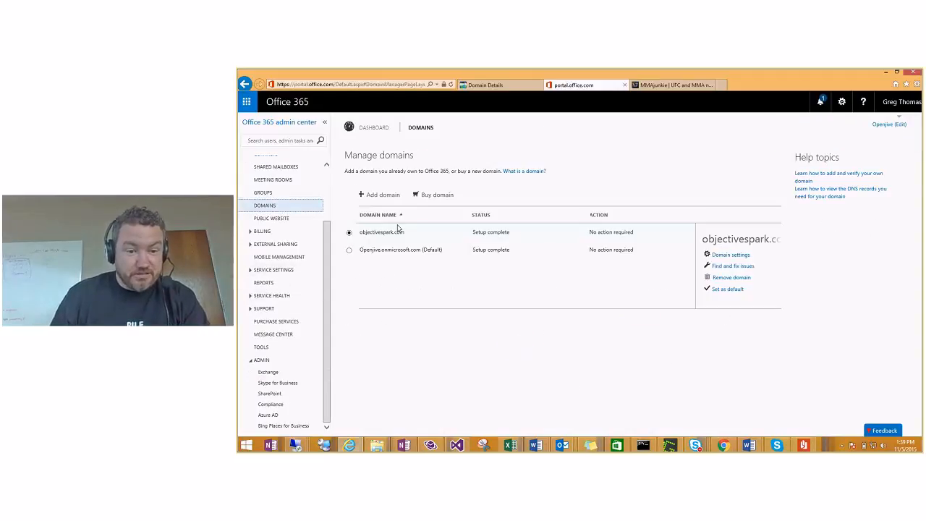
click(376, 199)
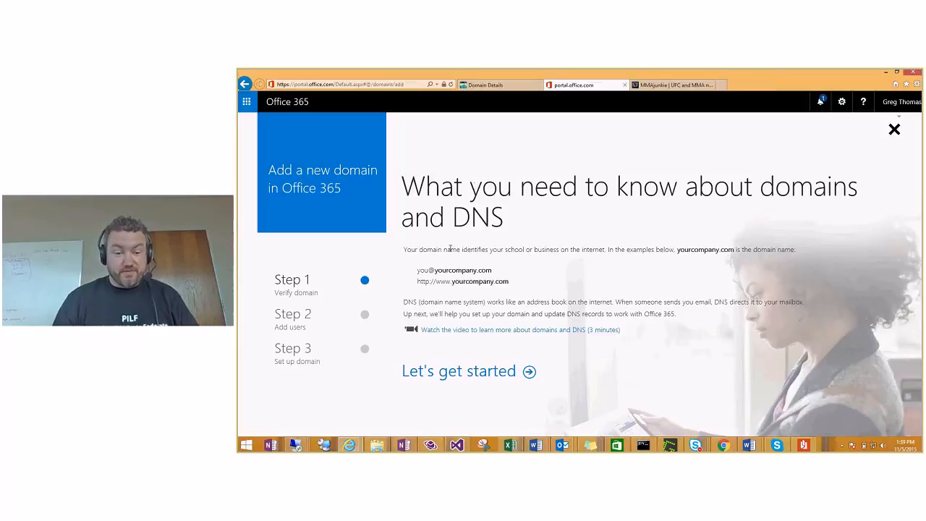
Step: Enter 365unity.com as the new domain and submit it to reach ownership verification
click(480, 372)
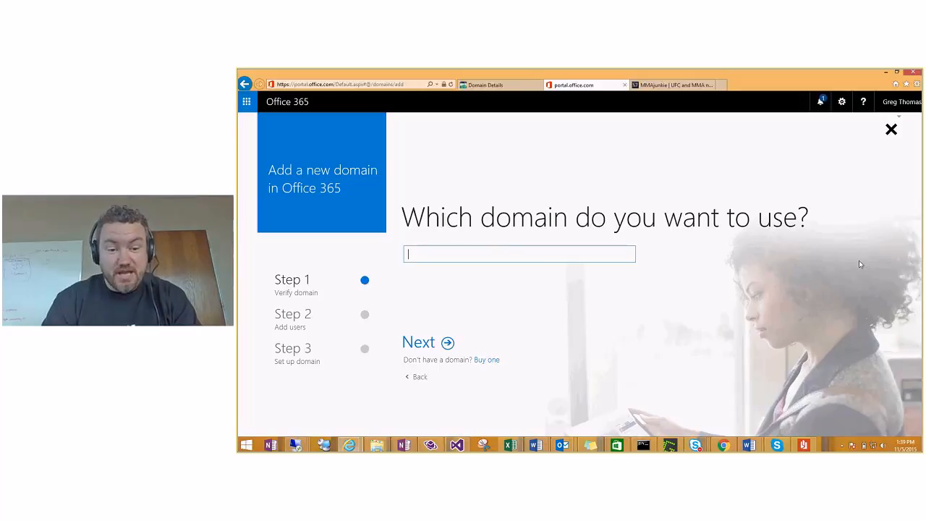
text(3)
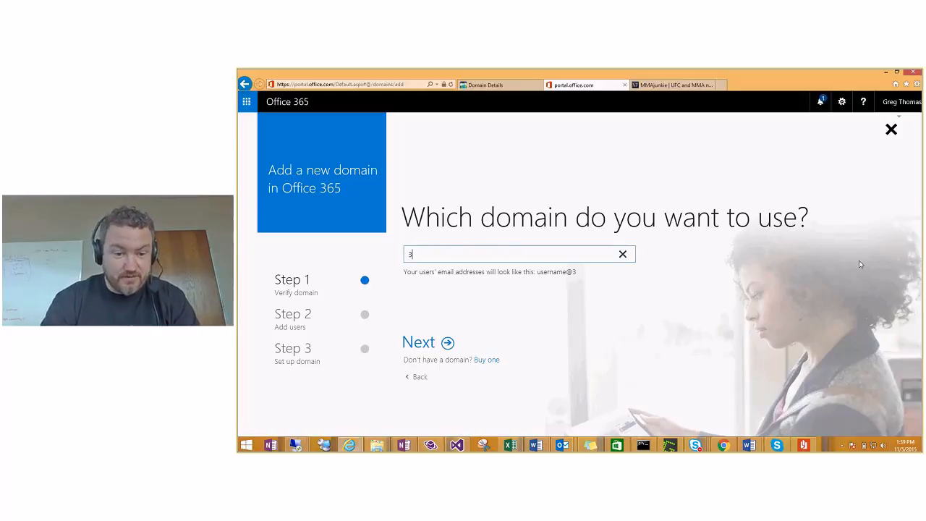
text(65unity.com)
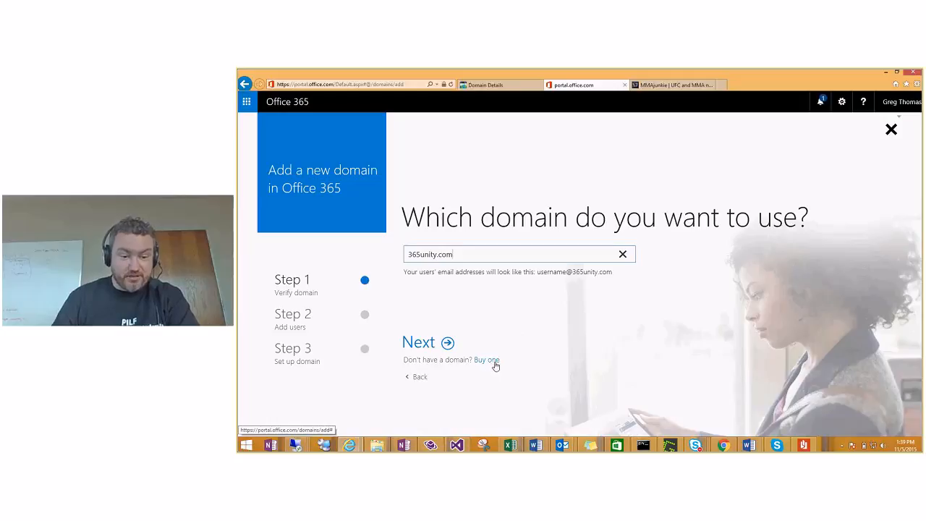
click(425, 345)
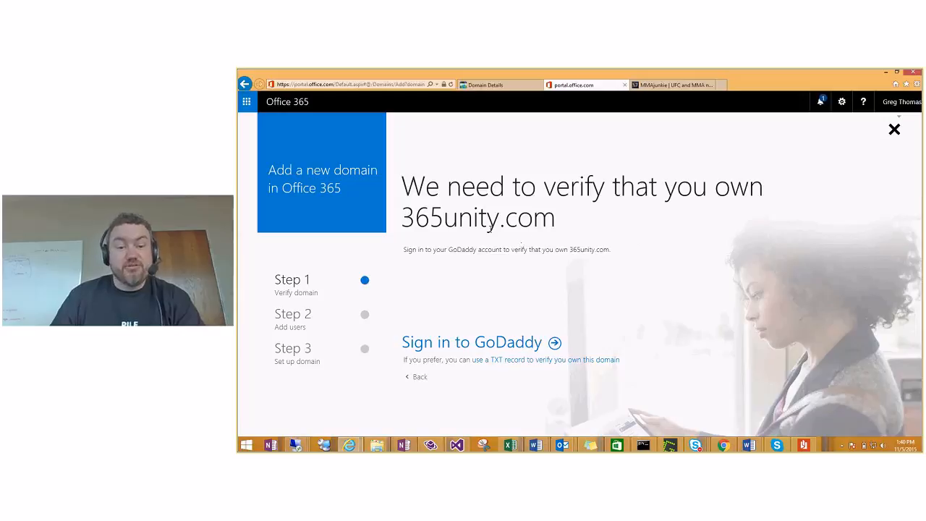
Step: Switch to TXT-record verification, copy the TXT value, and go to GoDaddy's domain details
drag(403, 189, 674, 225)
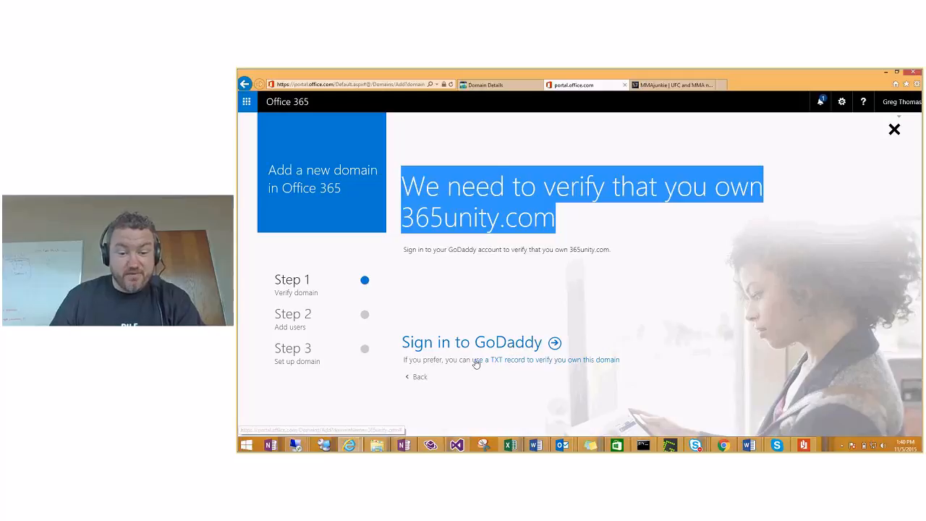
click(572, 361)
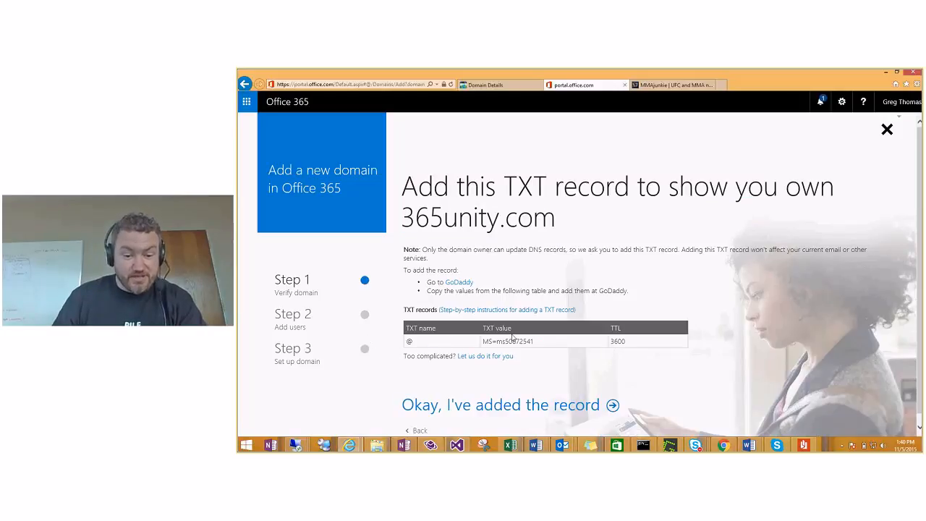
drag(536, 342, 485, 344)
key(ctrl+c)
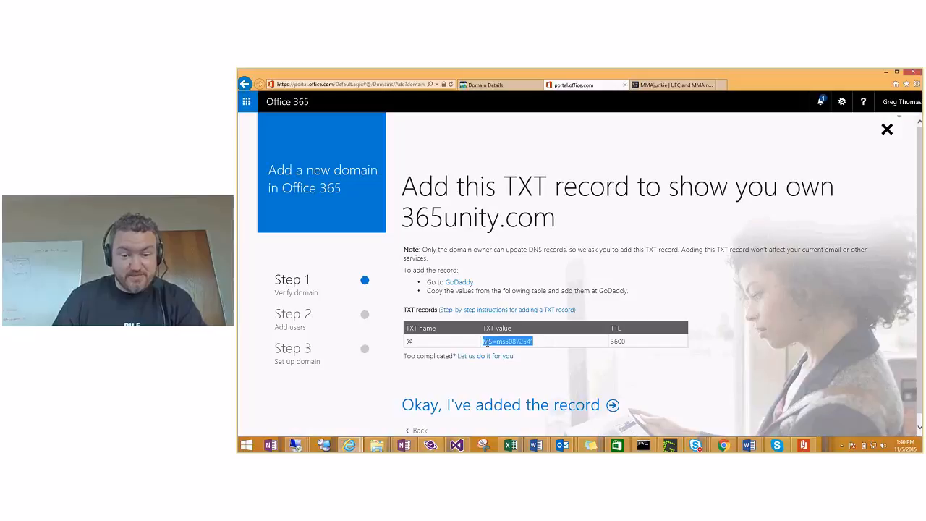
right_click(488, 345)
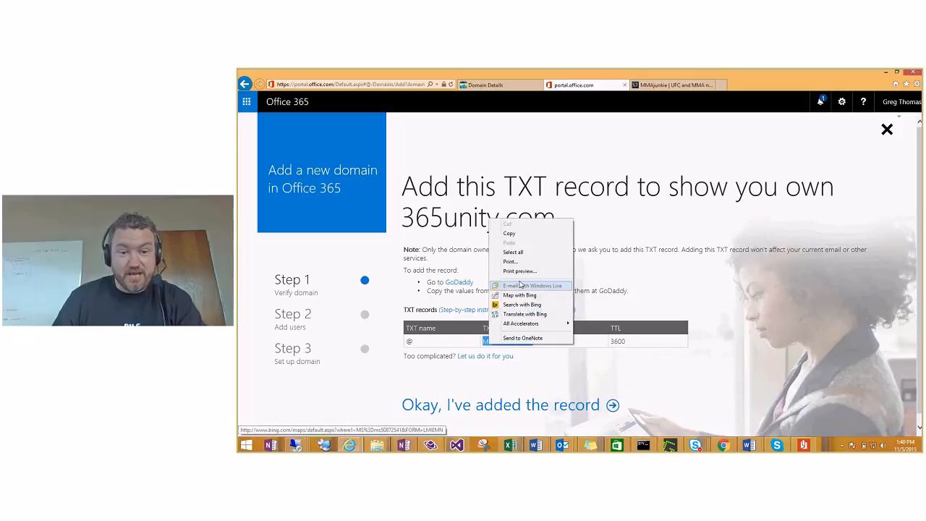
click(510, 233)
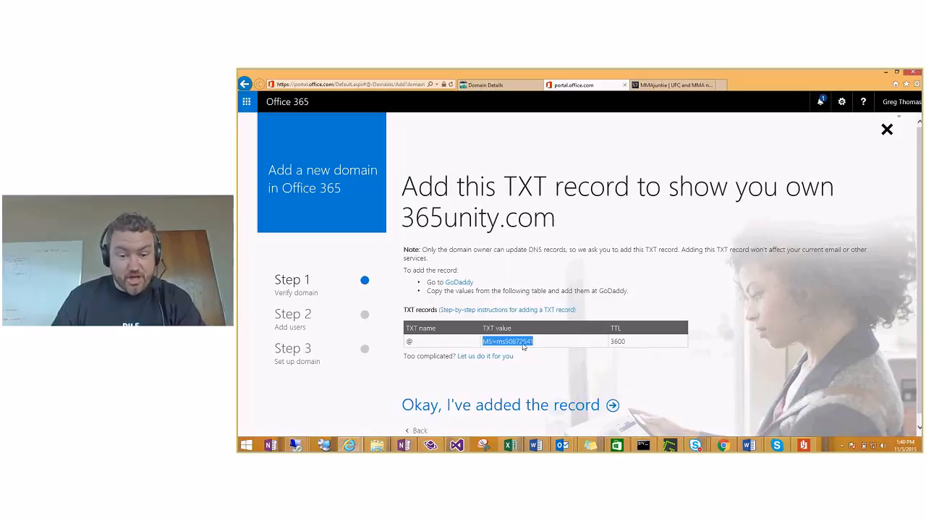
click(486, 85)
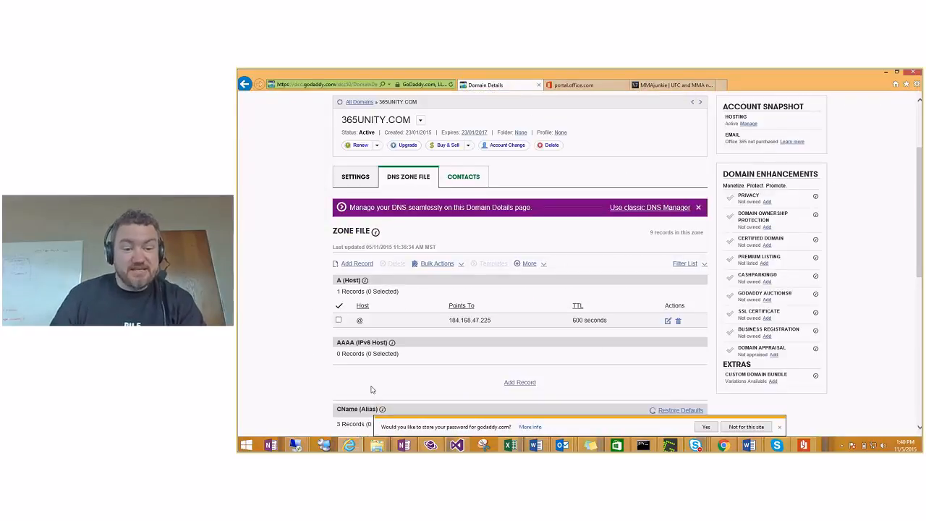
Step: Add a TXT record with host @ and the pasted verification value, and save the zone file
click(351, 265)
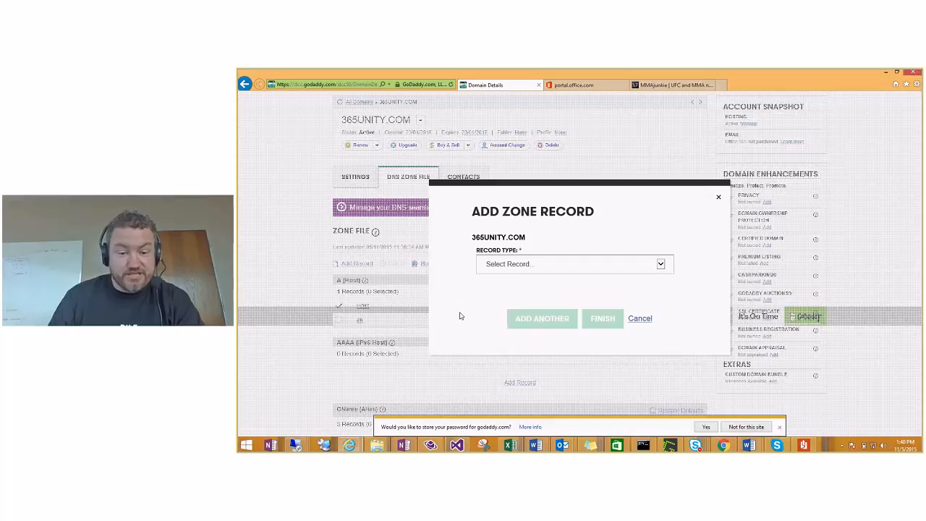
click(571, 263)
click(572, 304)
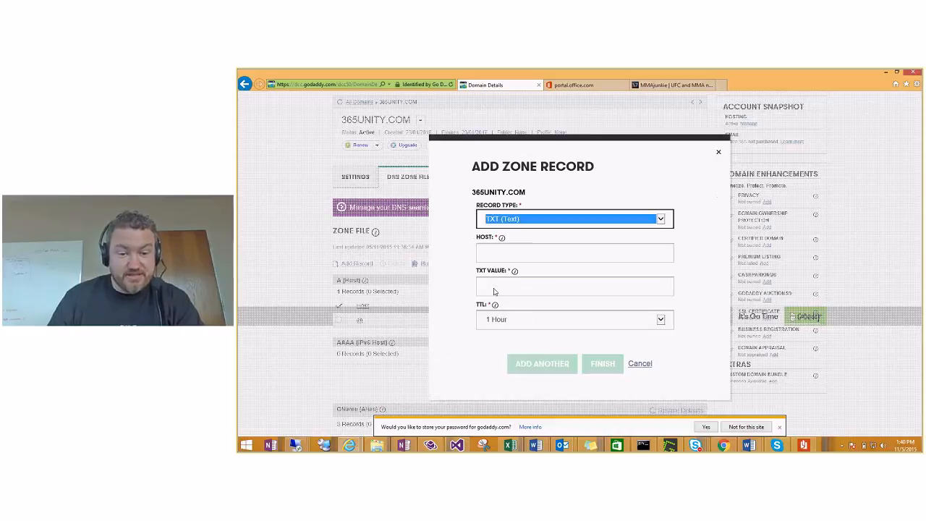
click(535, 269)
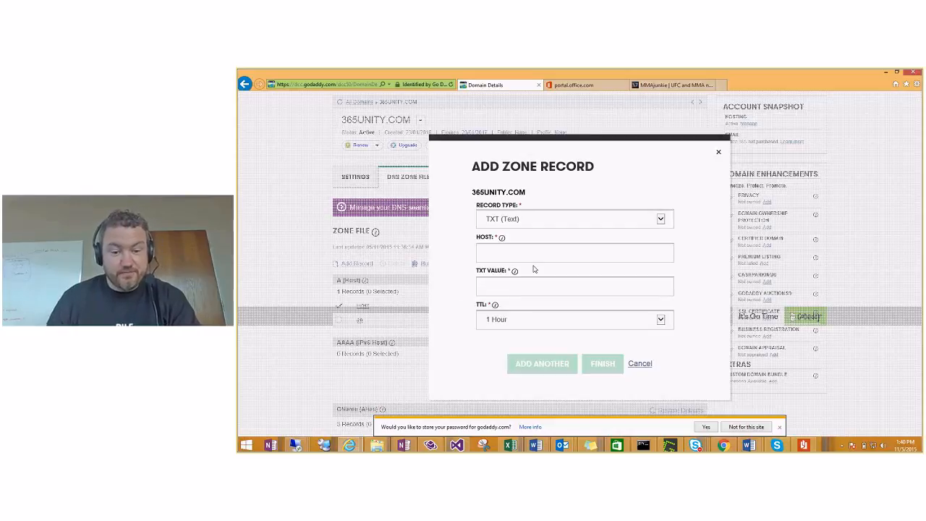
click(551, 288)
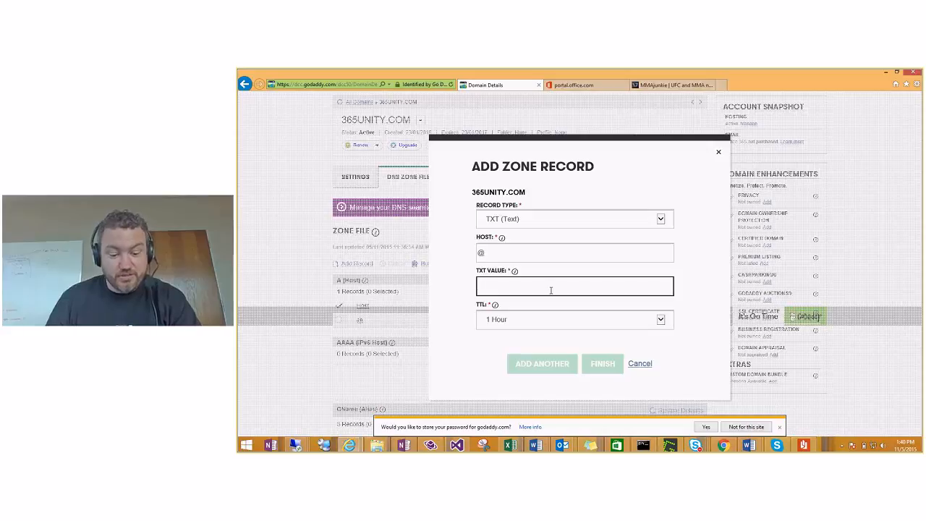
key(ctrl+v)
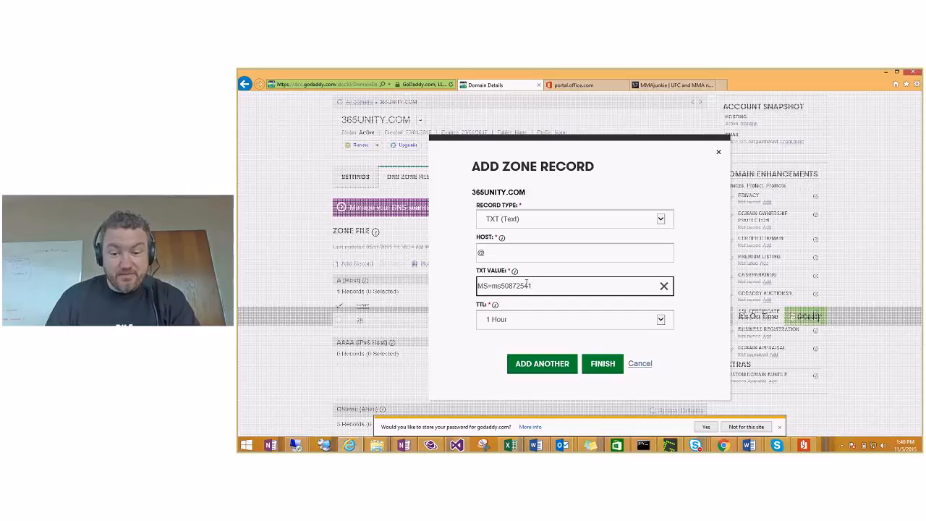
key(Return)
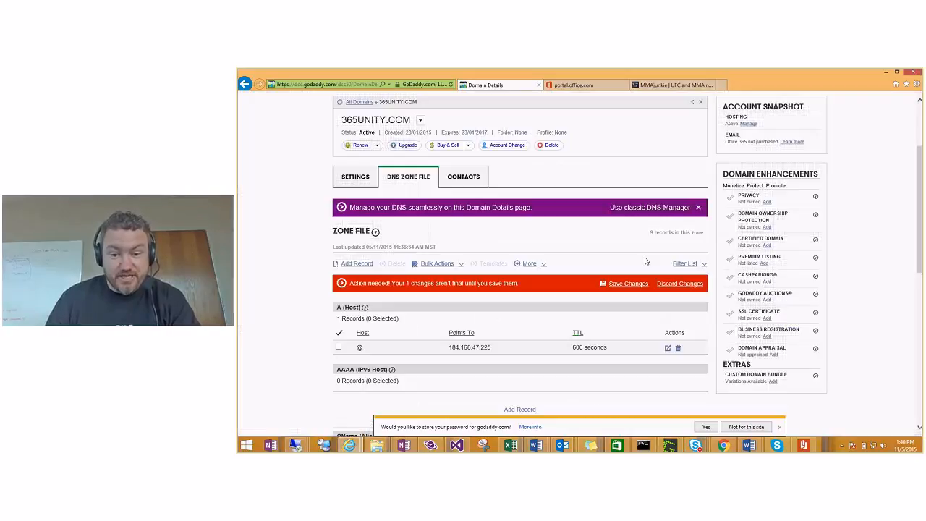
click(629, 283)
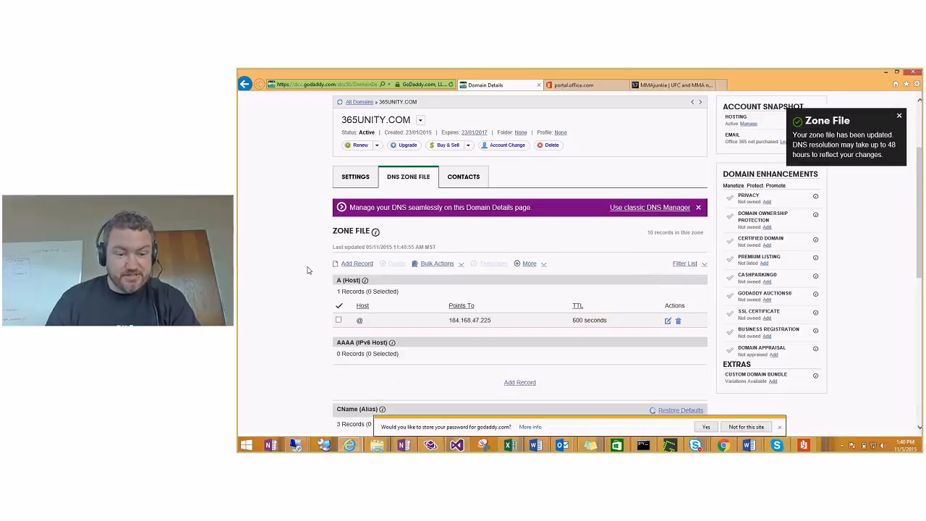
Step: Check the new TXT record in the zone file and return to the Office 365 setup
scroll(307, 269, down, 6)
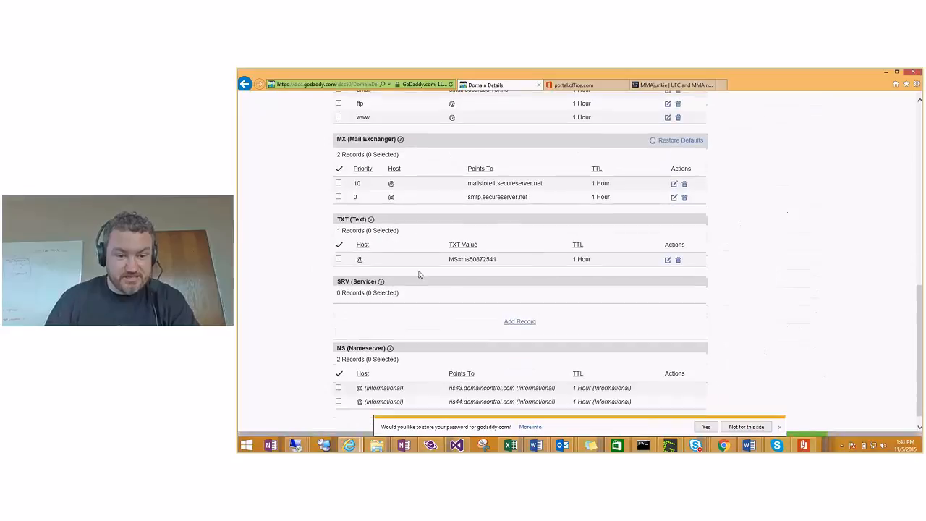
drag(347, 218, 777, 282)
click(817, 275)
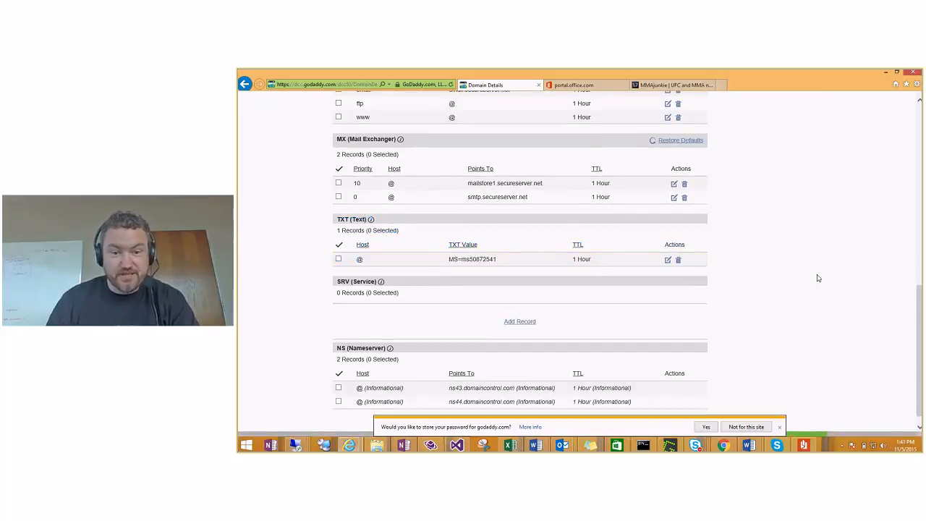
key(ctrl+Tab)
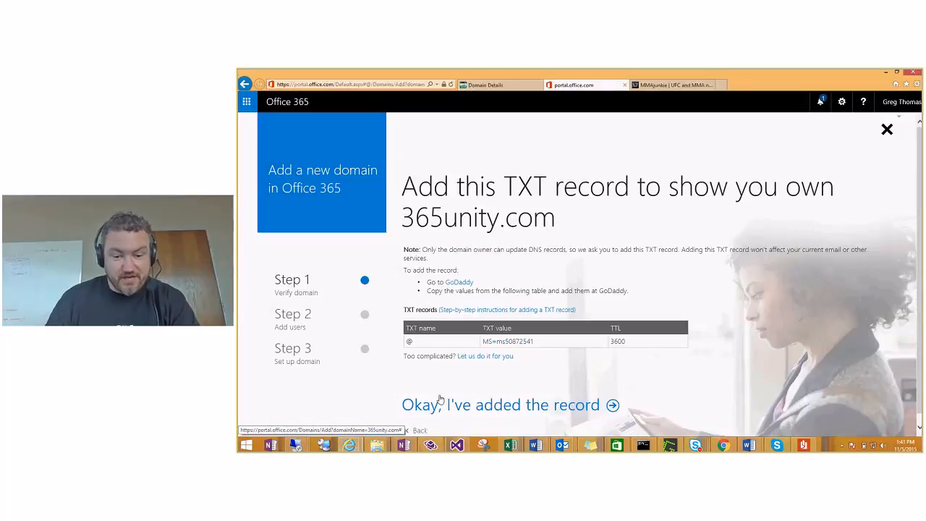
Step: Confirm the TXT record is added so Office 365 verifies ownership of 365unity.com
click(577, 407)
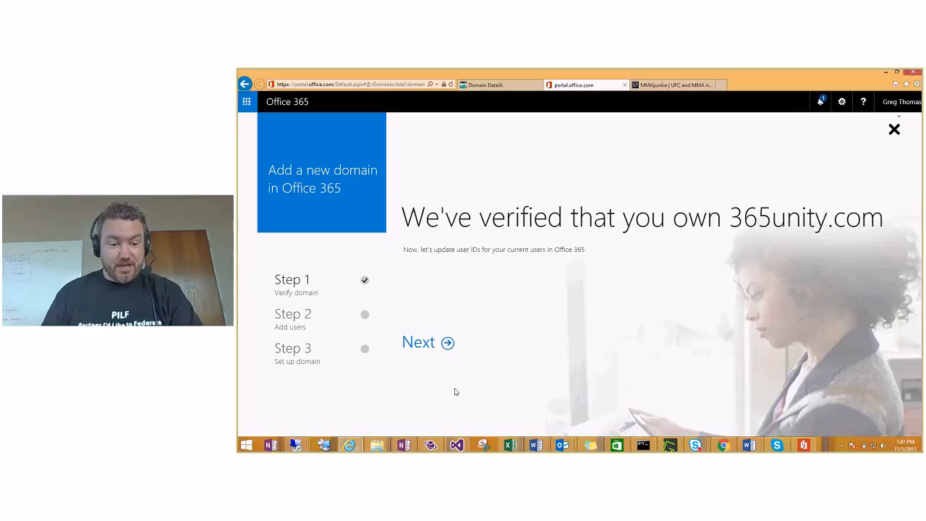
Step: Skip updating existing users to the 365unity.com domain
click(429, 344)
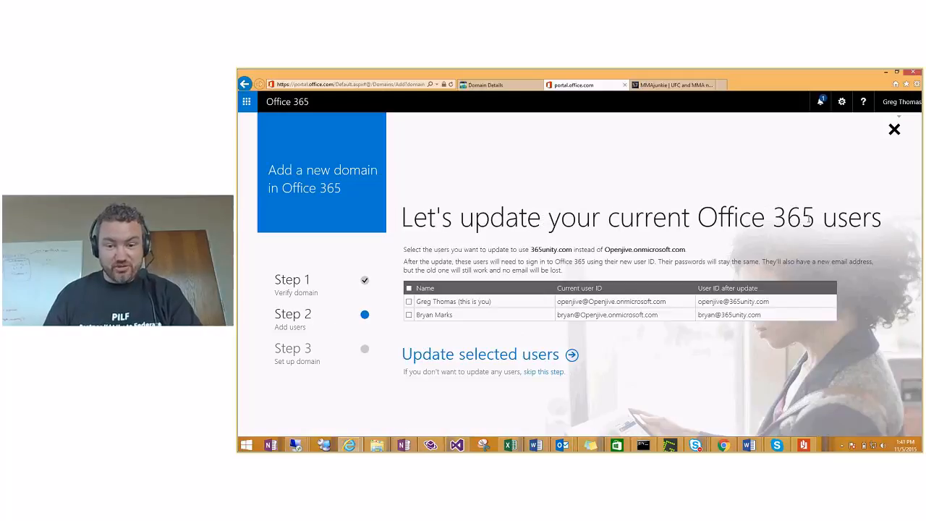
drag(426, 220, 881, 220)
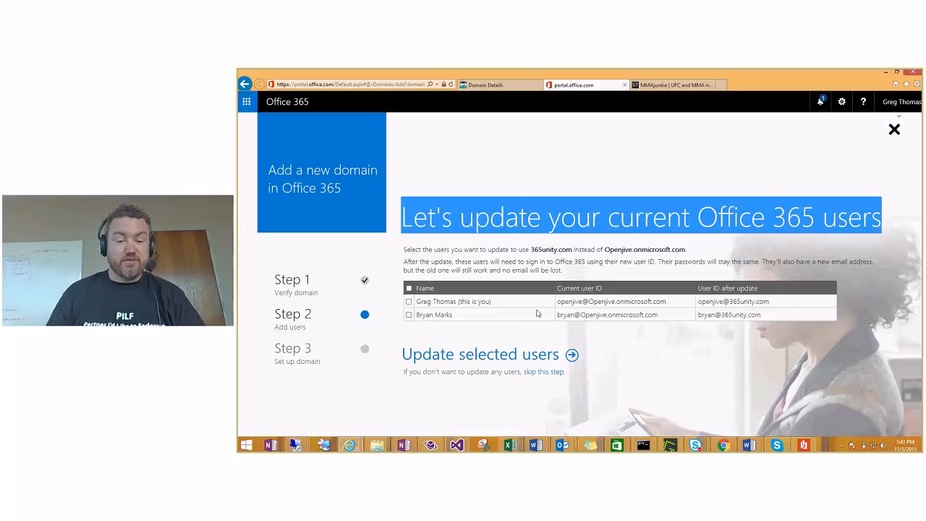
click(550, 372)
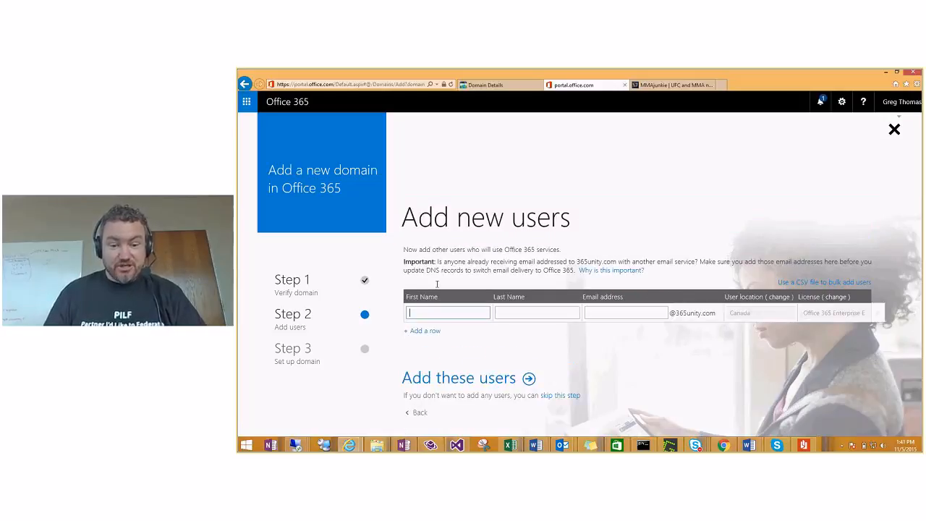
Step: Add one new user with first name, last name and a 365unity.com email alias
key(Tab)
key(Tab)
click(466, 309)
text(br)
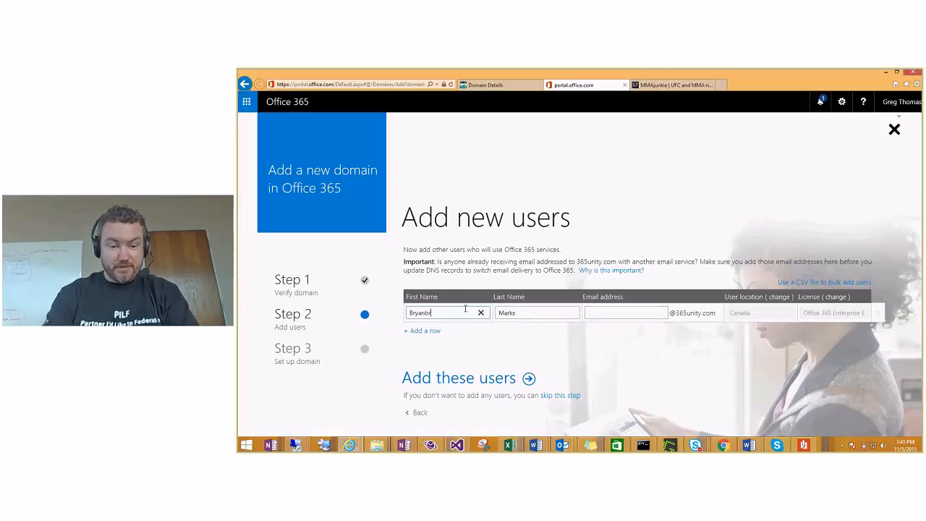
key(BackSpace)
key(BackSpace)
key(Tab)
key(Tab)
key(Tab)
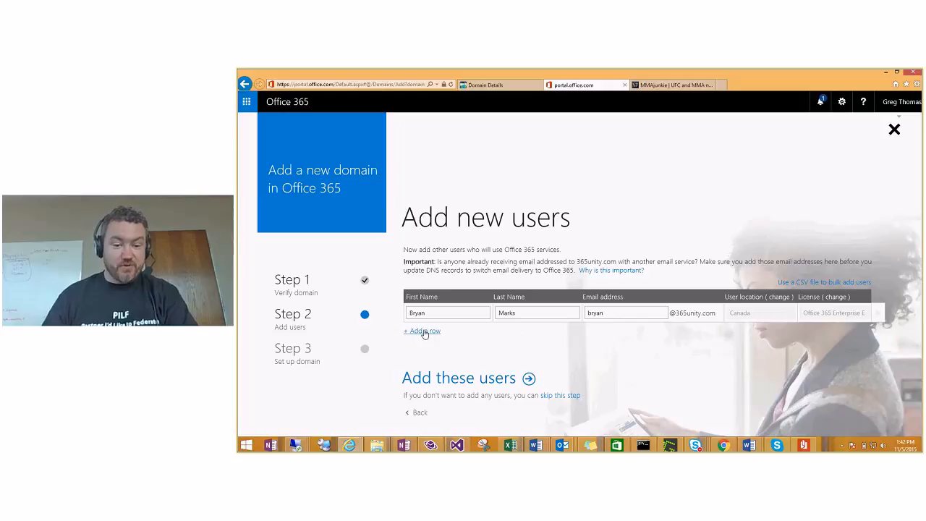
click(457, 378)
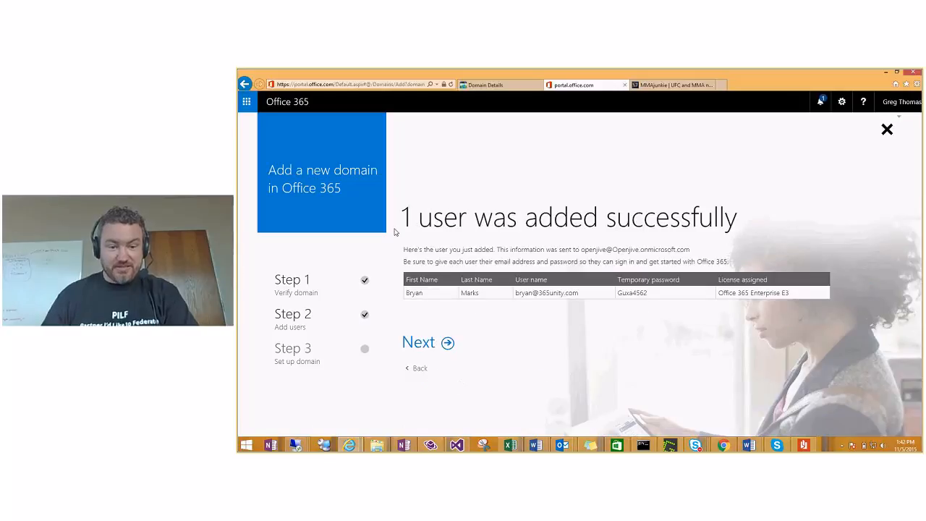
Step: Continue past the user-added confirmation to the DNS setup step
drag(386, 214, 759, 215)
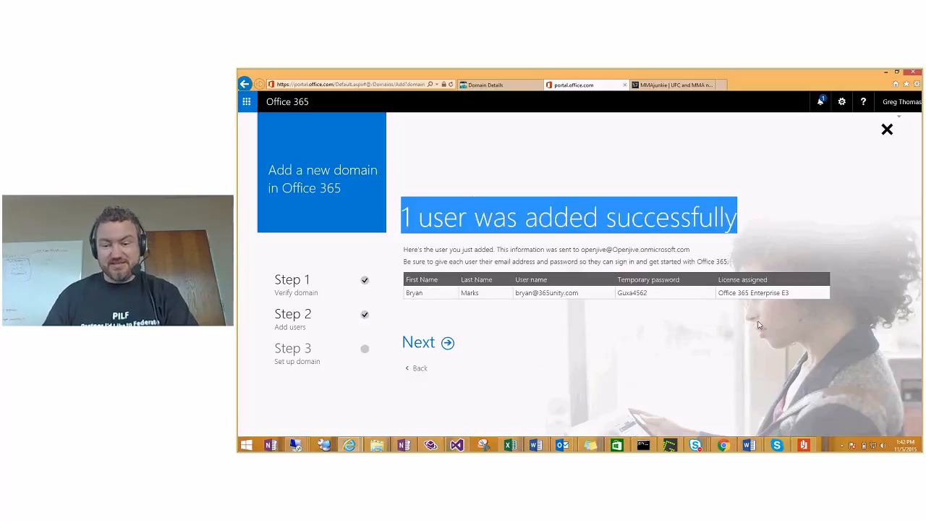
click(646, 354)
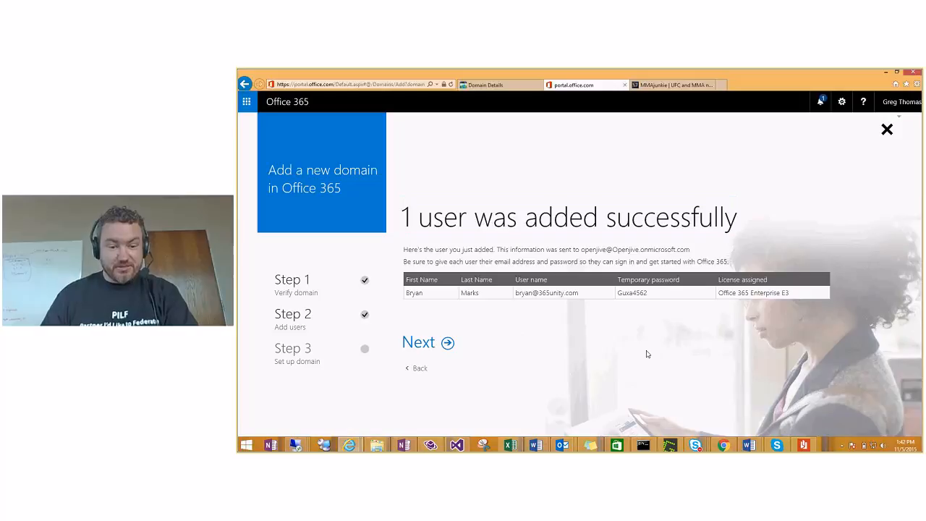
click(428, 350)
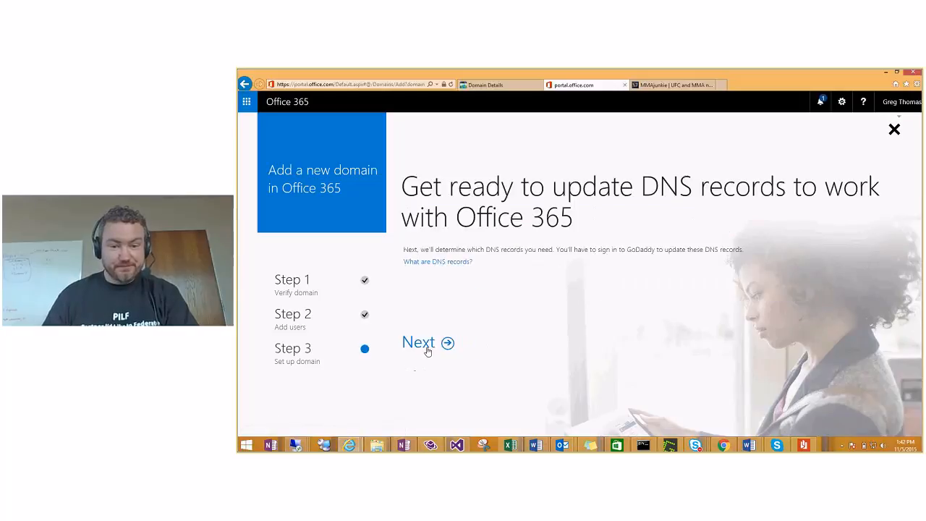
Step: Choose to manage your own DNS records and continue to the services selection
drag(427, 190, 638, 247)
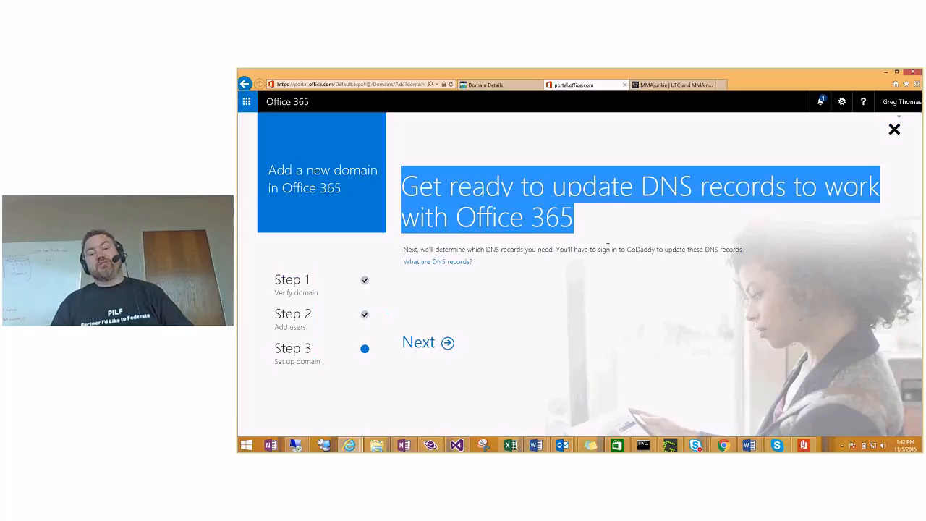
click(421, 346)
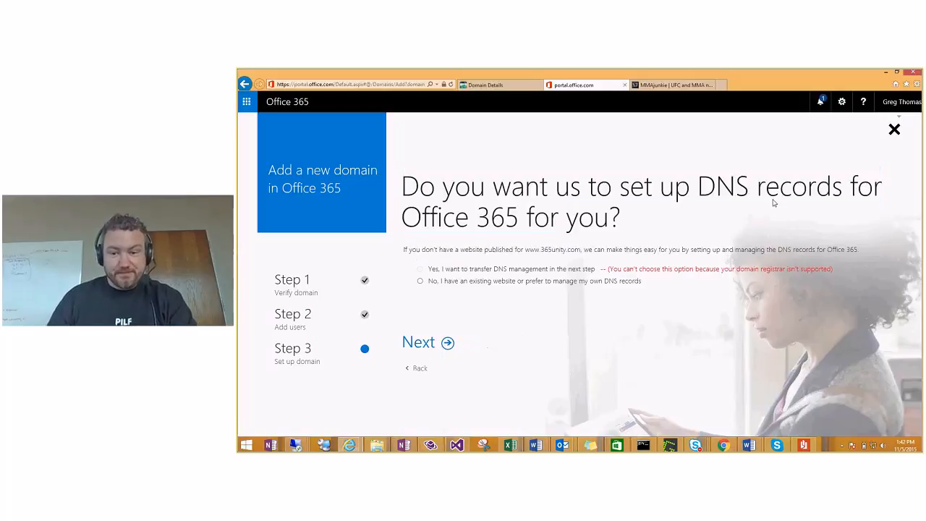
click(421, 282)
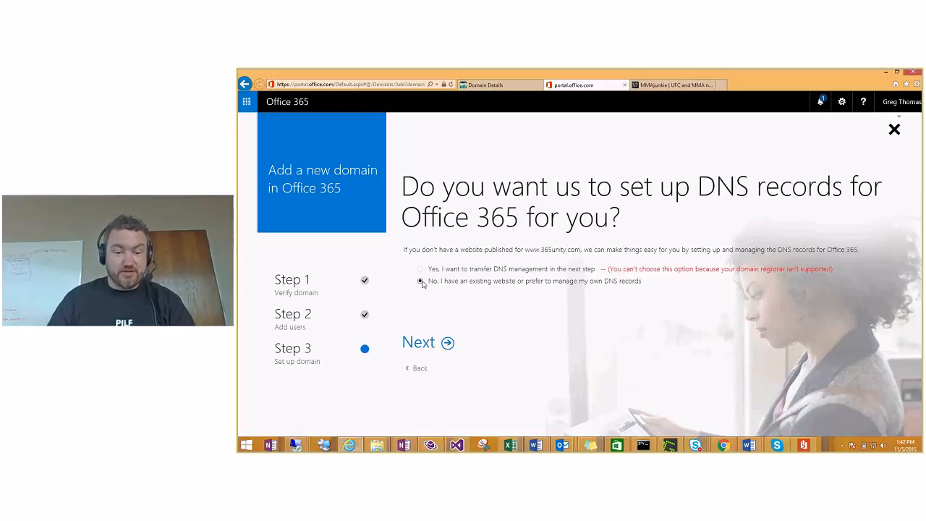
click(420, 343)
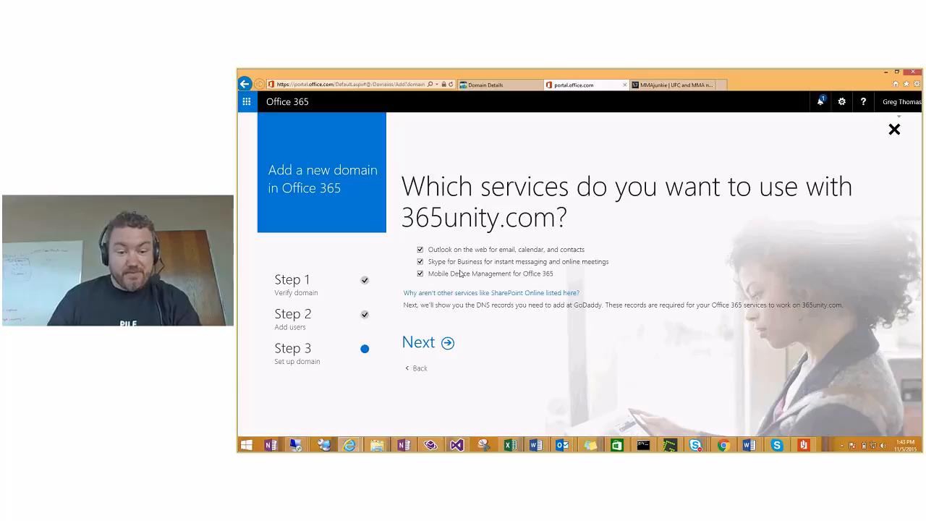
Step: Uncheck Outlook on the web, Skype for Business and Mobile Device Management, then continue
drag(429, 249, 601, 250)
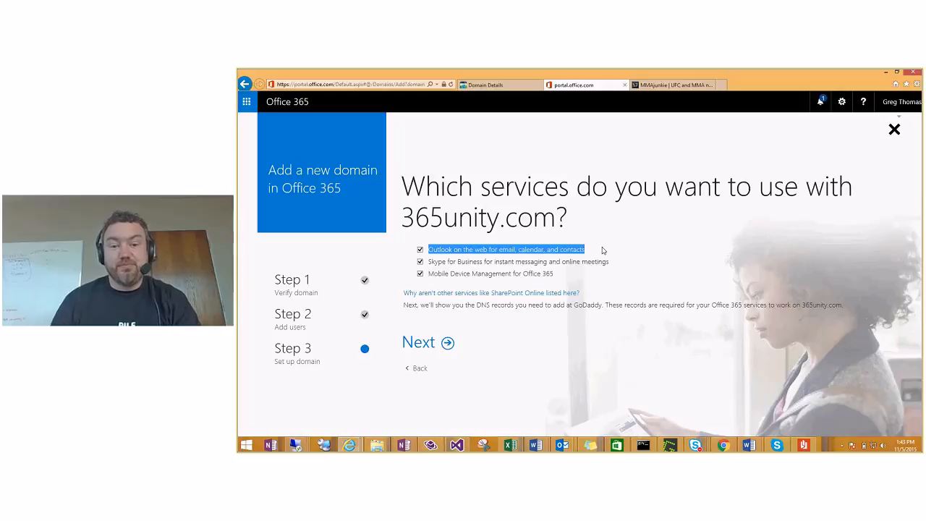
click(420, 249)
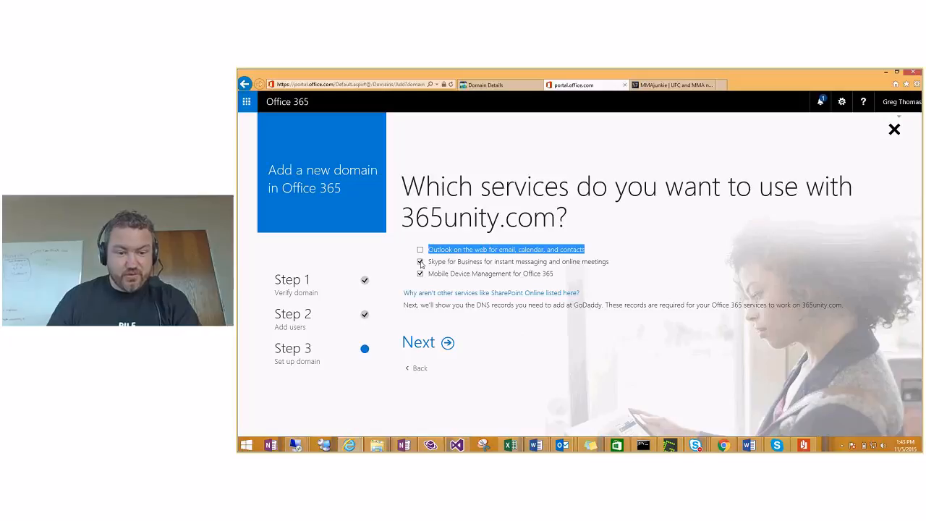
click(421, 262)
click(420, 273)
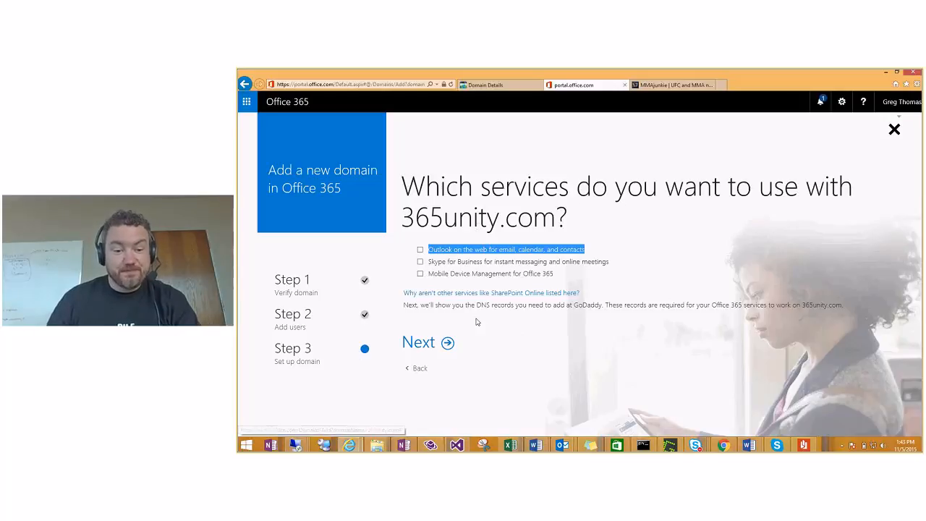
click(434, 345)
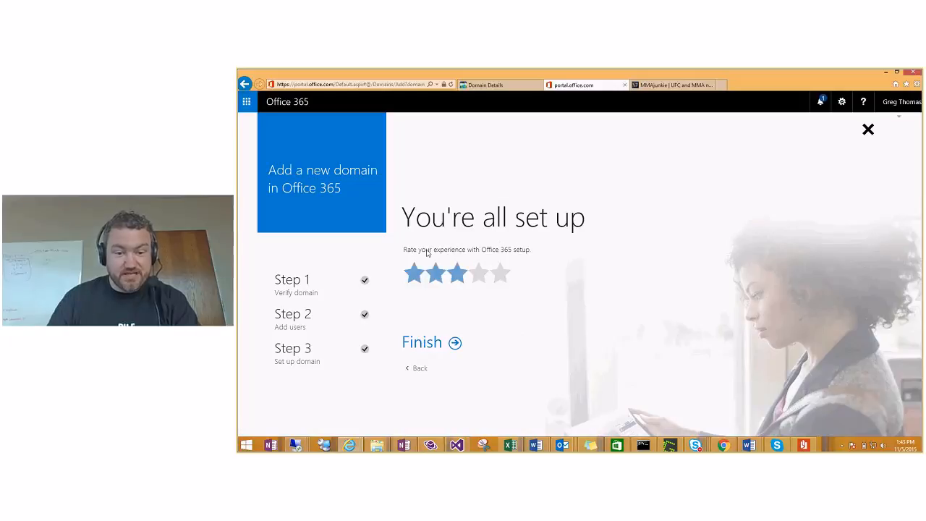
Step: Finish the wizard and review 365unity.com in the domains list
click(427, 343)
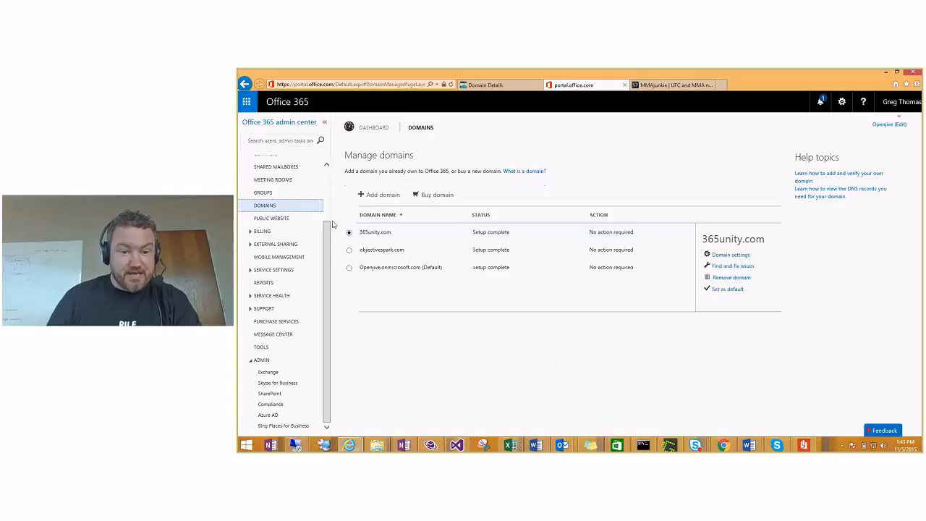
drag(360, 233, 640, 239)
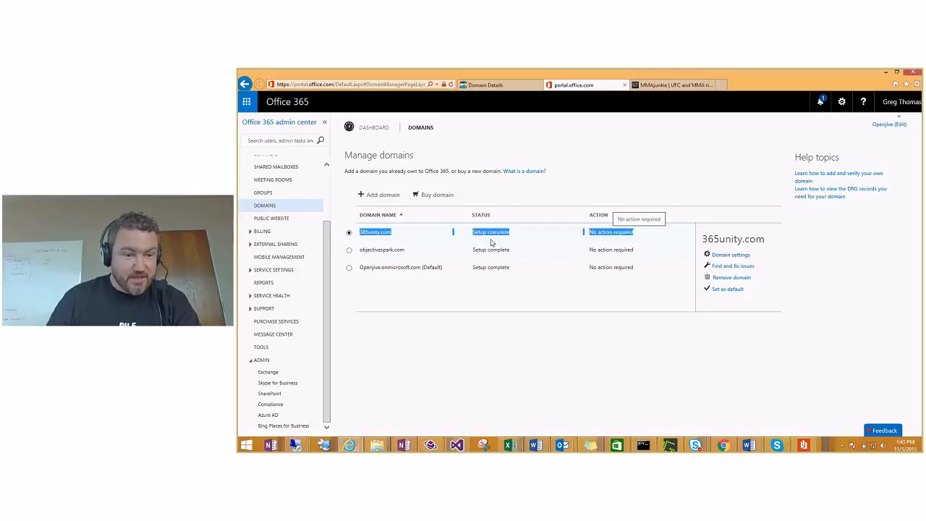
scroll(284, 221, up, 3)
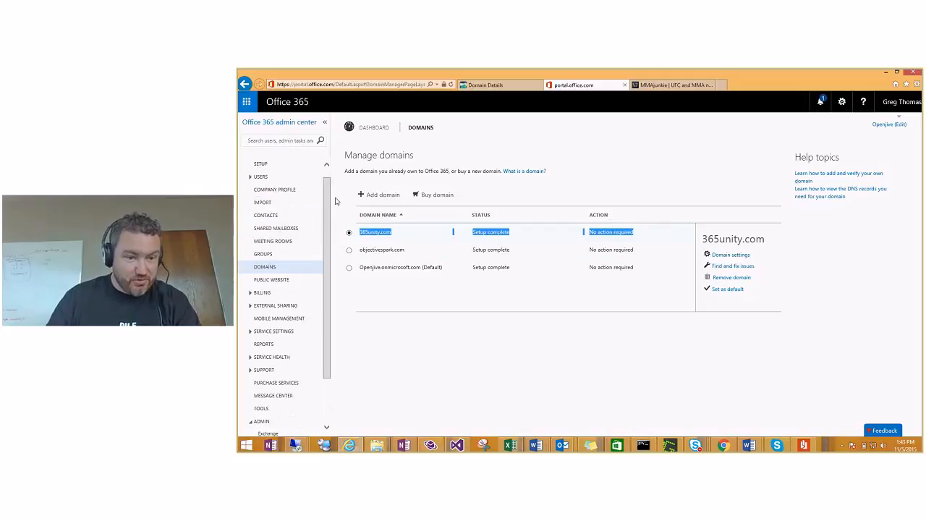
scroll(265, 186, up, 1)
Step: Check the new 365unity.com user under Active Users, then return to Domains
click(261, 188)
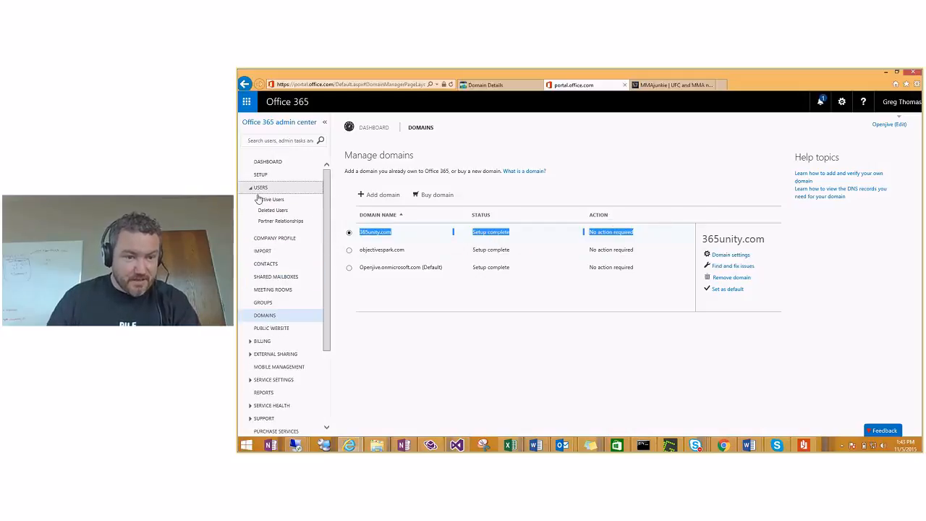
click(260, 200)
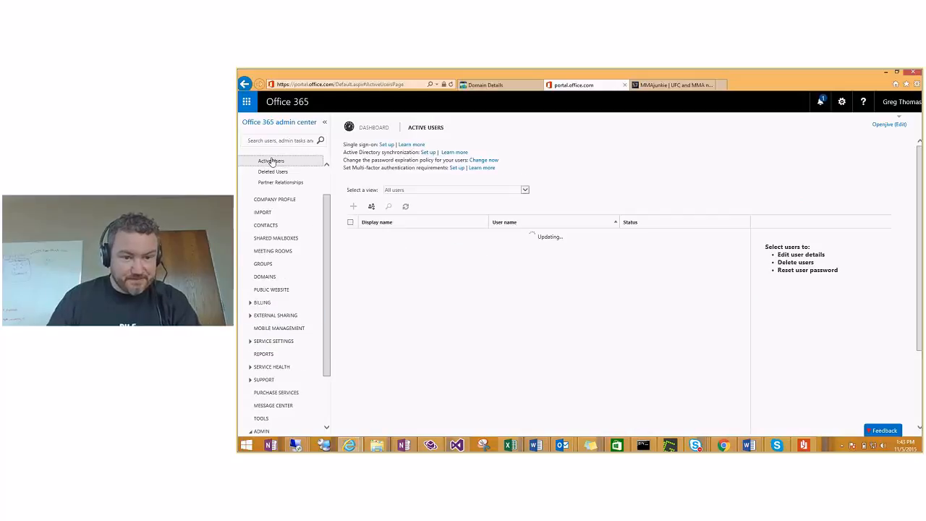
click(374, 240)
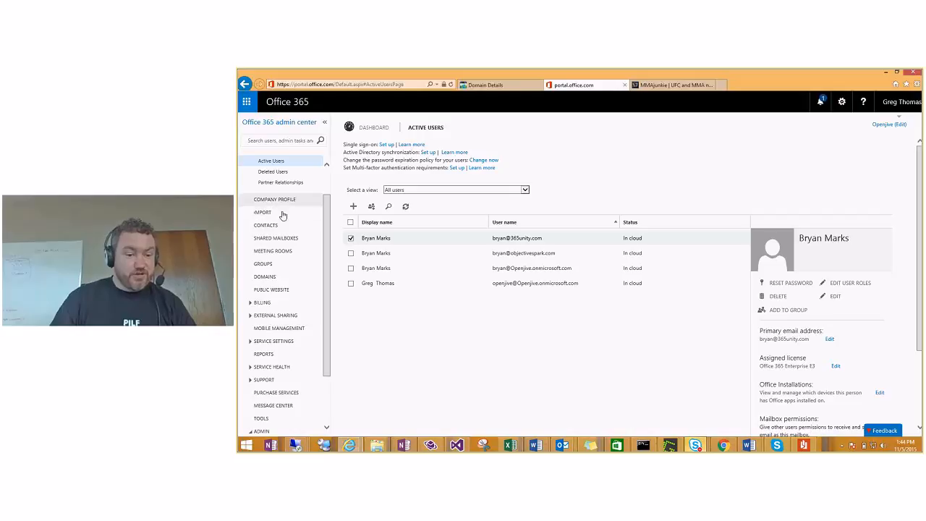
click(278, 276)
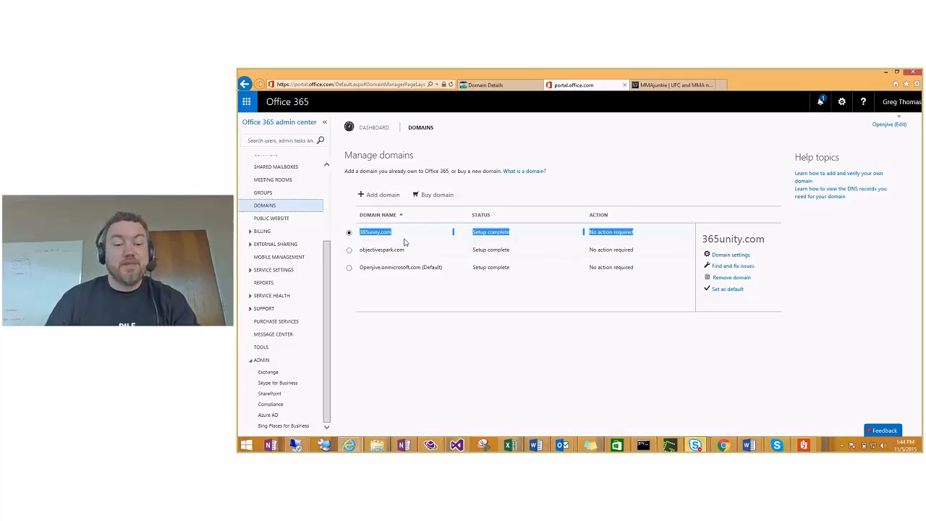
Step: Try removing 365unity.com and dismiss the error that a user account still uses it
click(350, 234)
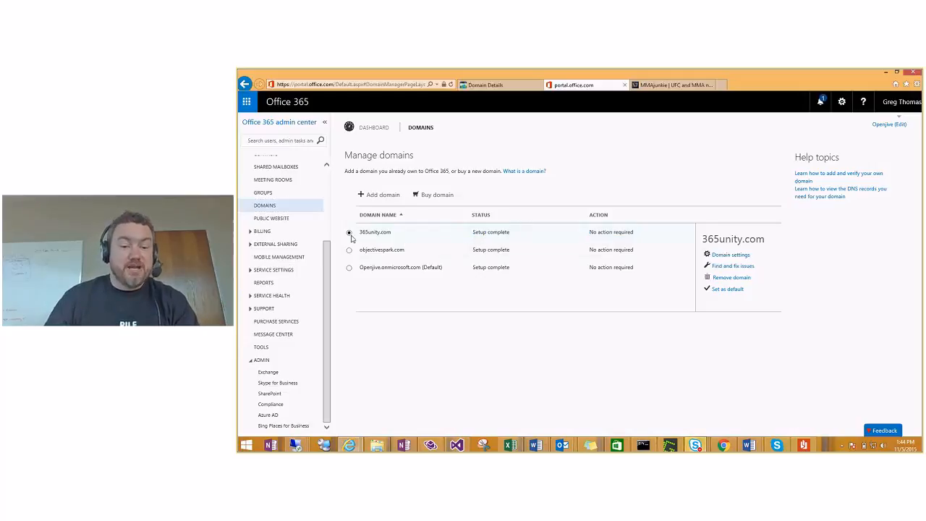
click(729, 277)
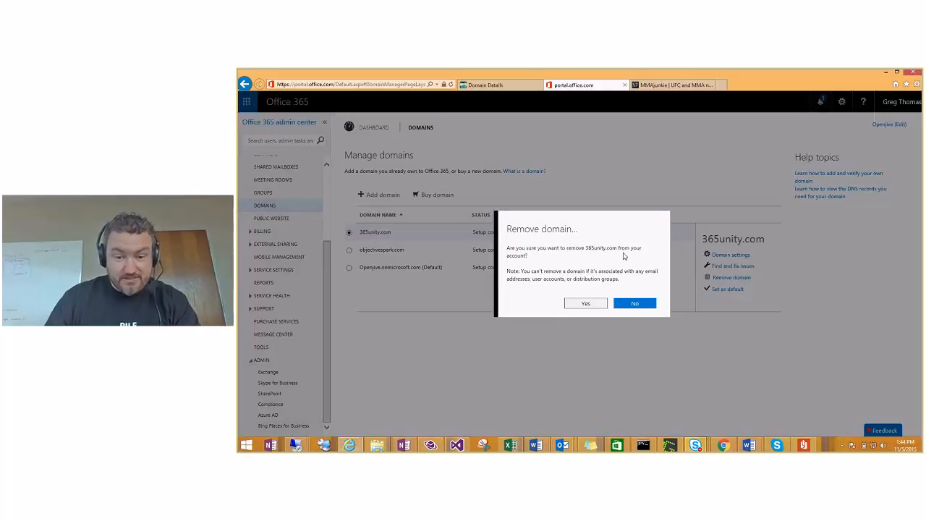
drag(528, 279, 657, 283)
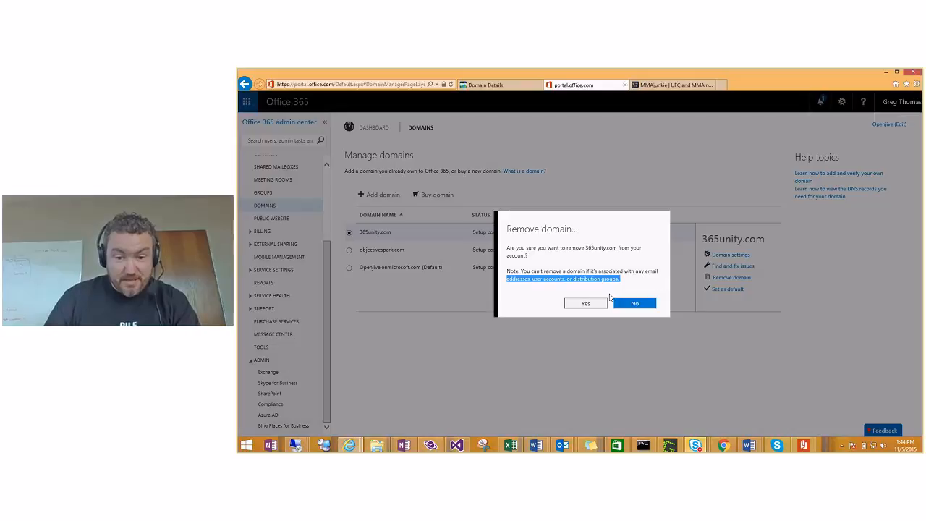
drag(521, 272, 659, 282)
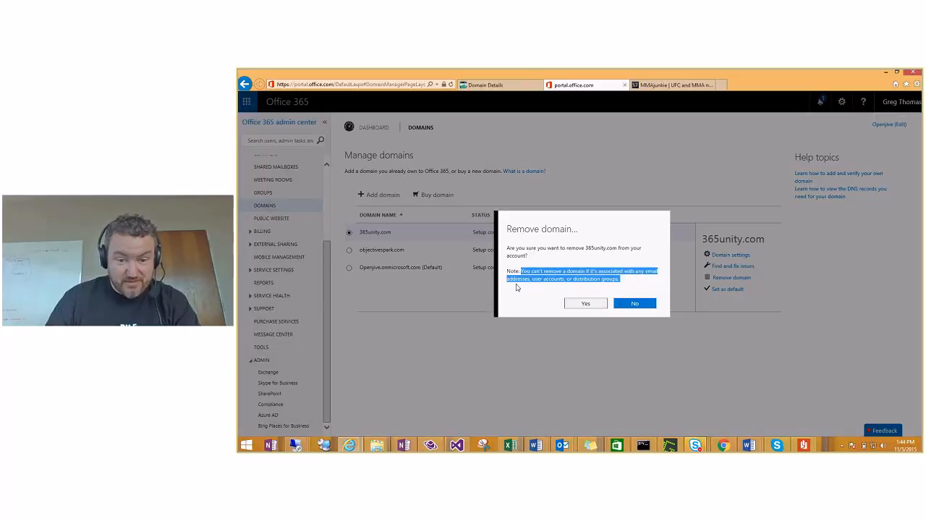
click(590, 304)
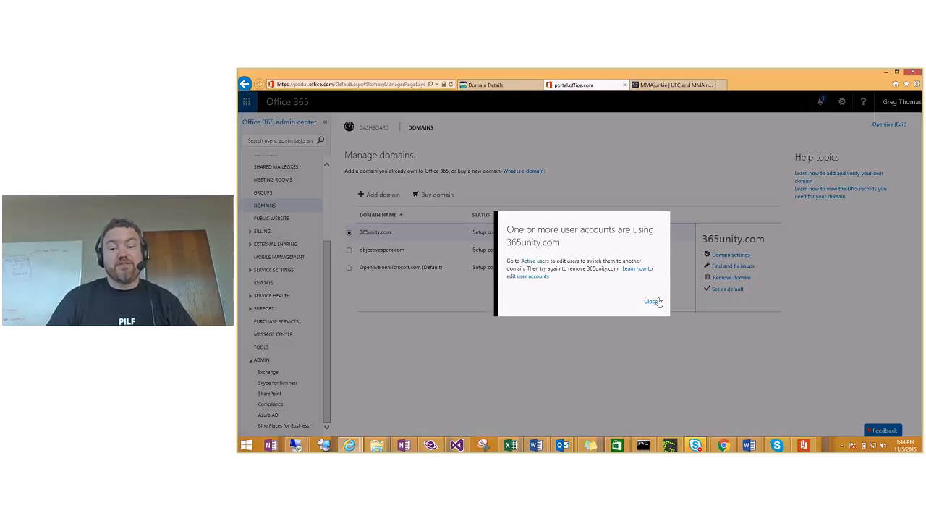
click(653, 302)
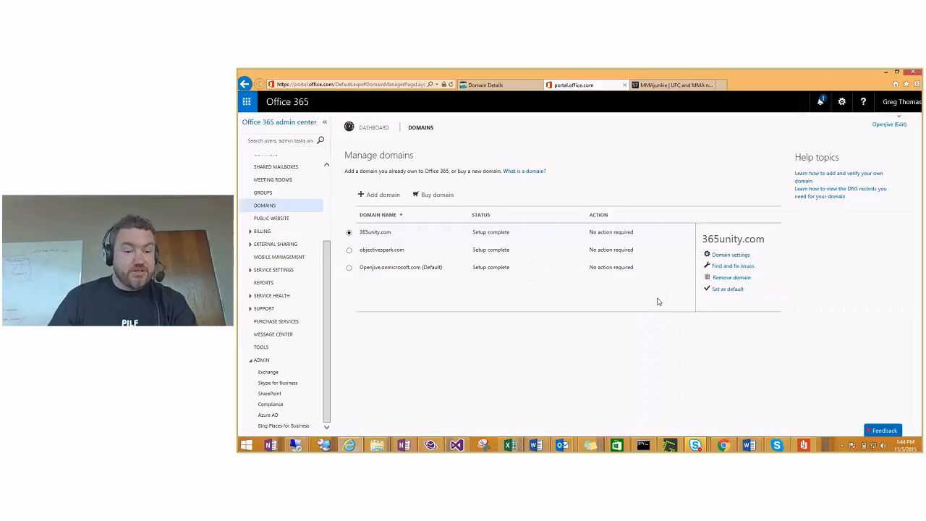
scroll(325, 264, up, 3)
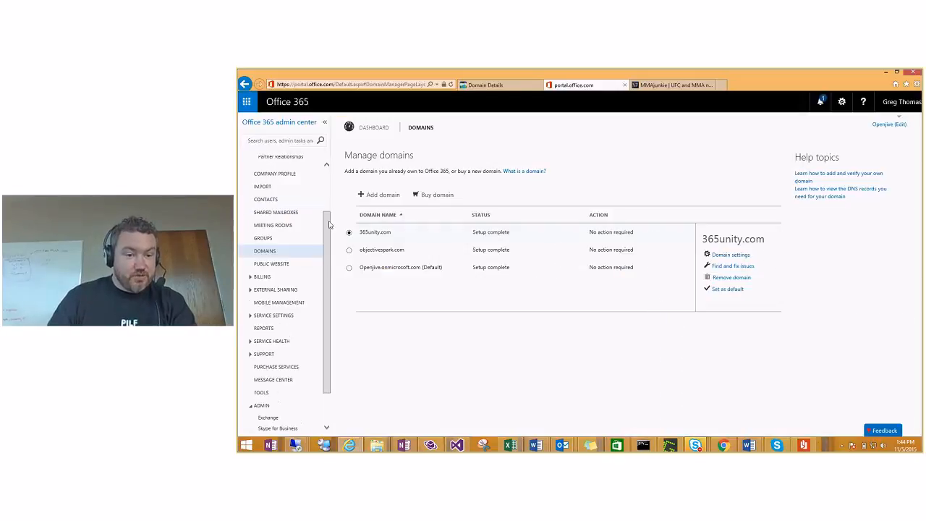
Step: Delete the 365unity.com user from the active users list and close the confirmation panel
click(273, 199)
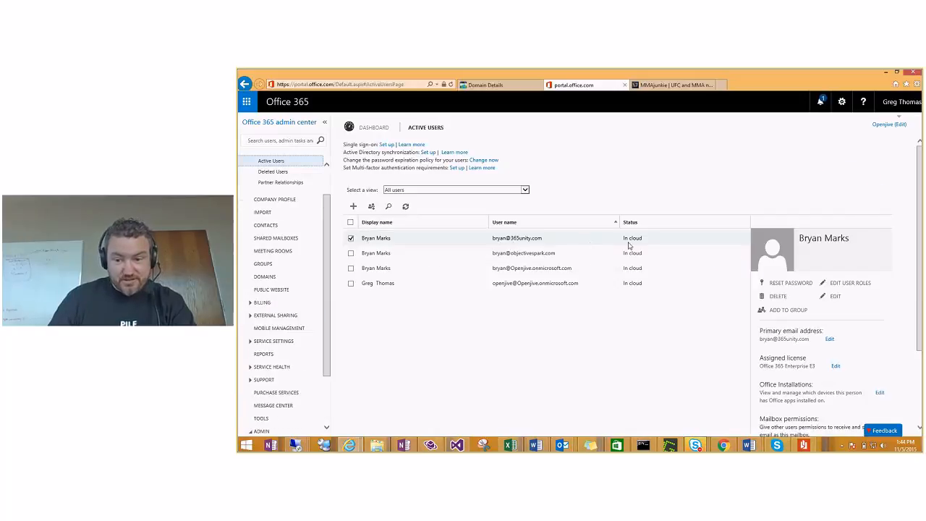
click(780, 299)
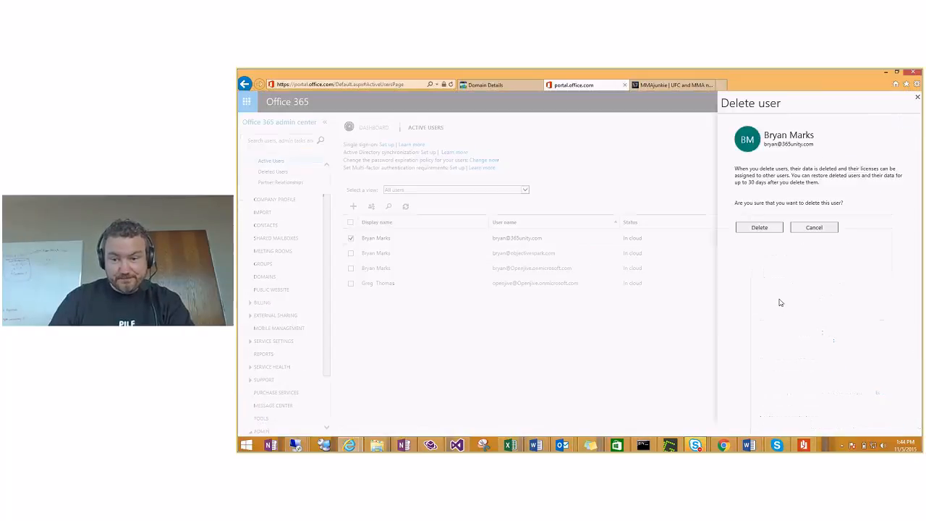
click(774, 236)
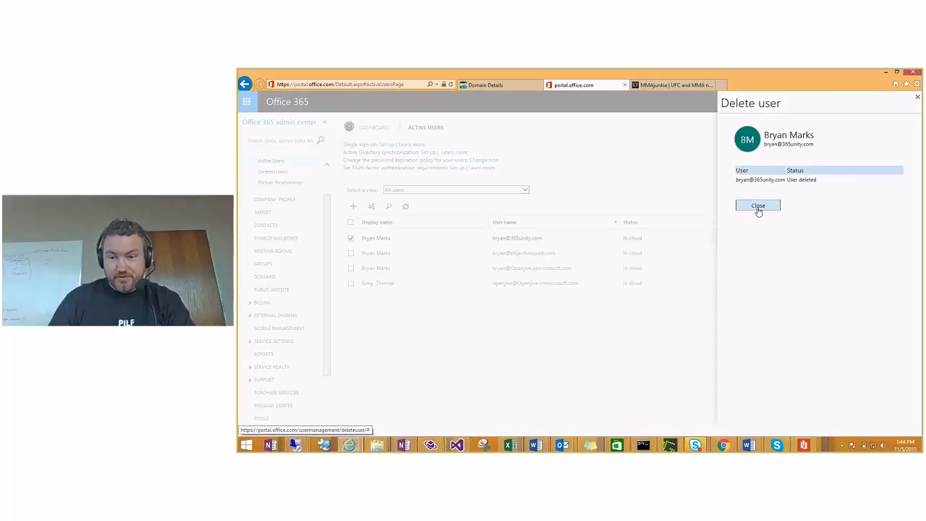
click(757, 207)
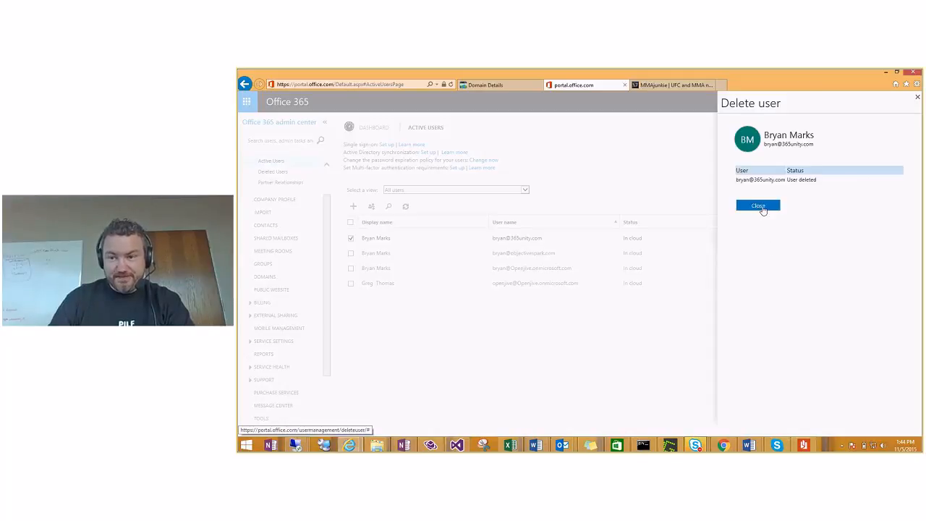
click(915, 98)
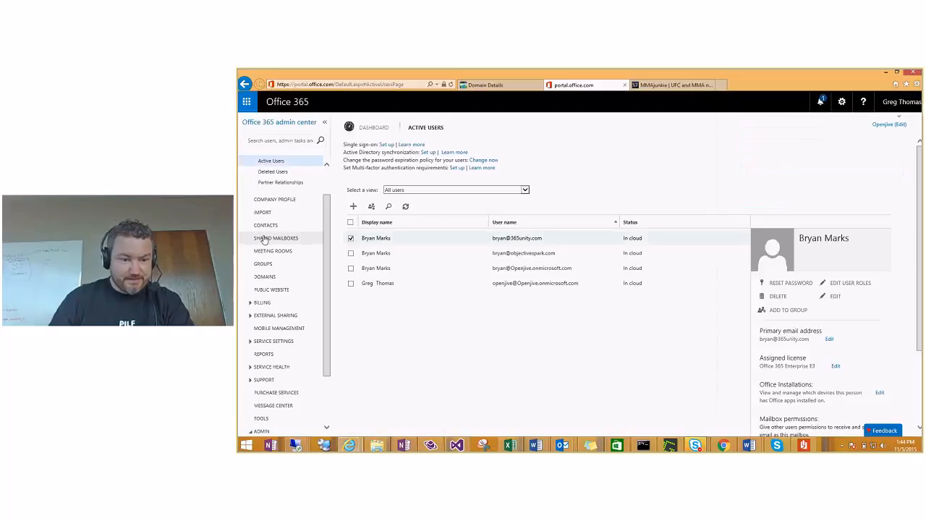
Step: Remove the 365unity.com domain from the domains list, confirming with Yes
click(272, 277)
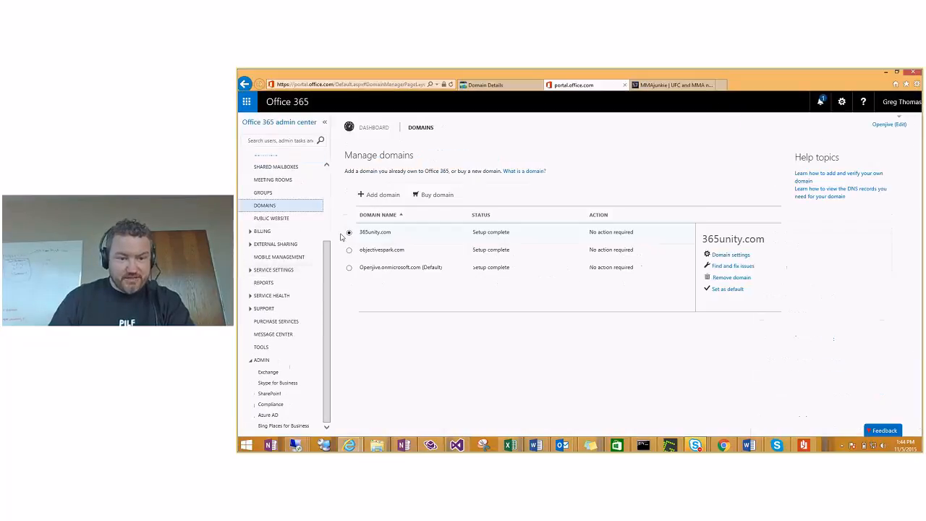
click(730, 278)
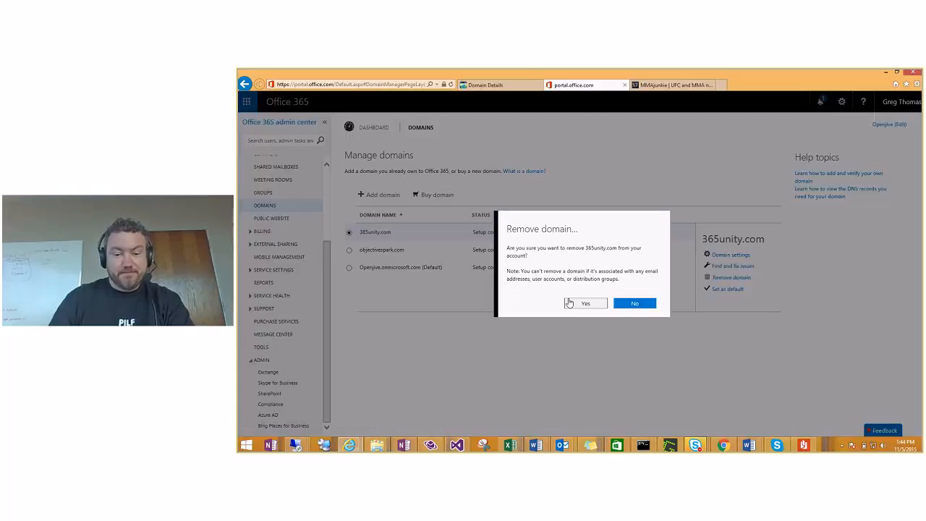
click(583, 304)
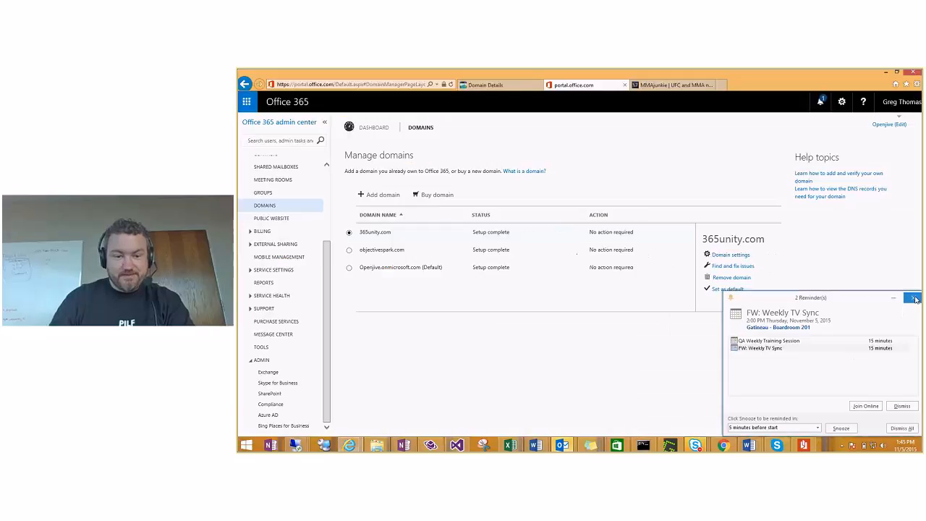
click(914, 298)
Step: Delete the Microsoft TXT verification record in GoDaddy DNS Manager, save, and return to Office 365 domains
click(507, 86)
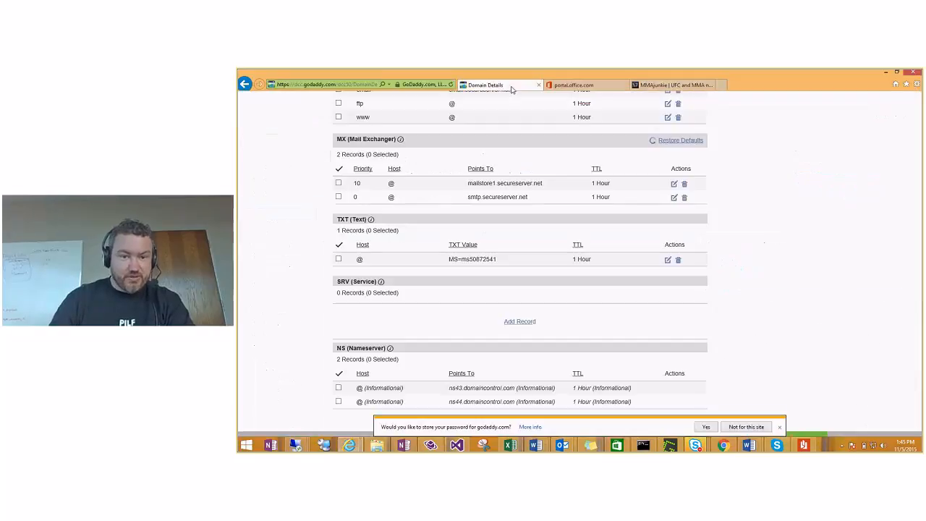
scroll(284, 235, down, 1)
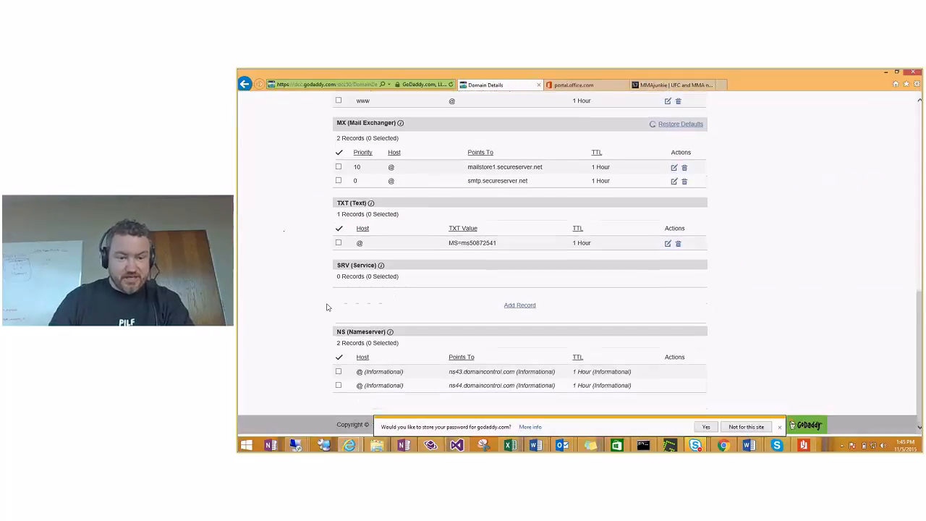
click(338, 243)
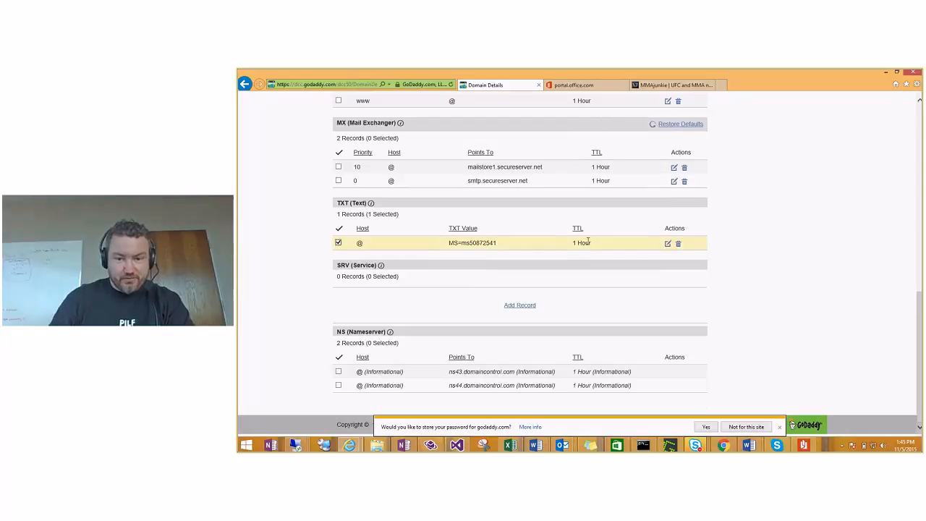
click(680, 245)
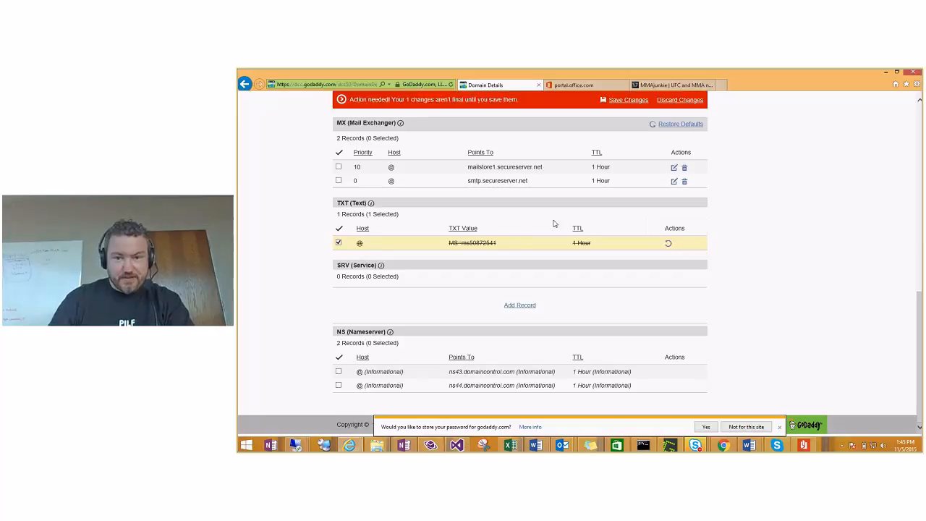
click(615, 99)
click(575, 86)
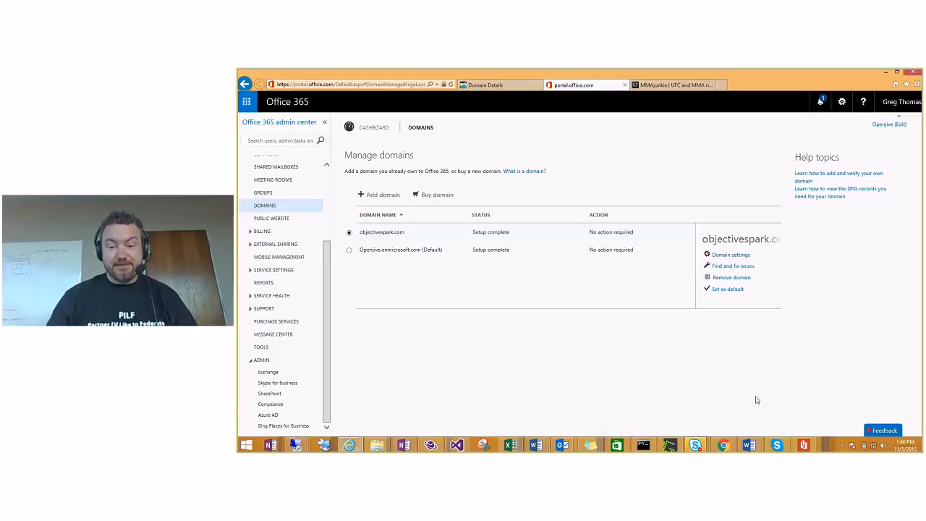
Step: Open a Skype for Business conversation with a contact from the taskbar contact list
click(696, 445)
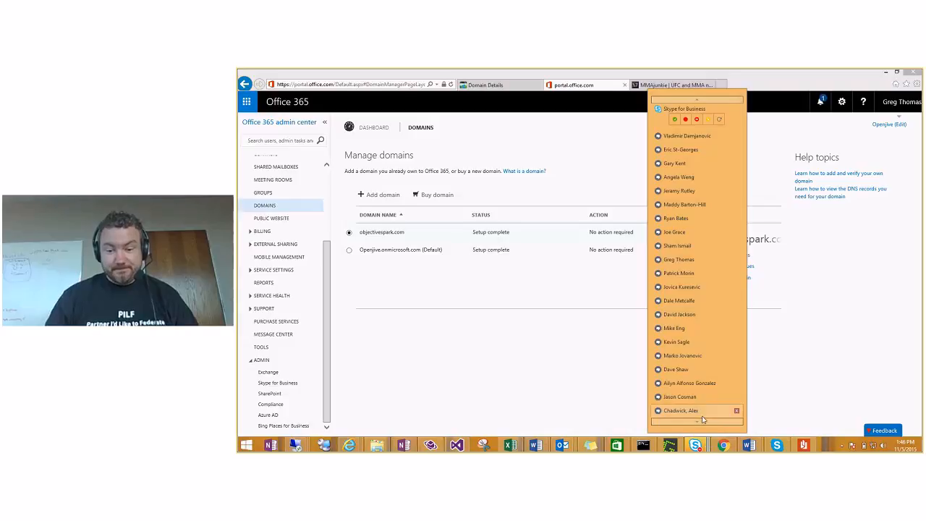
click(702, 413)
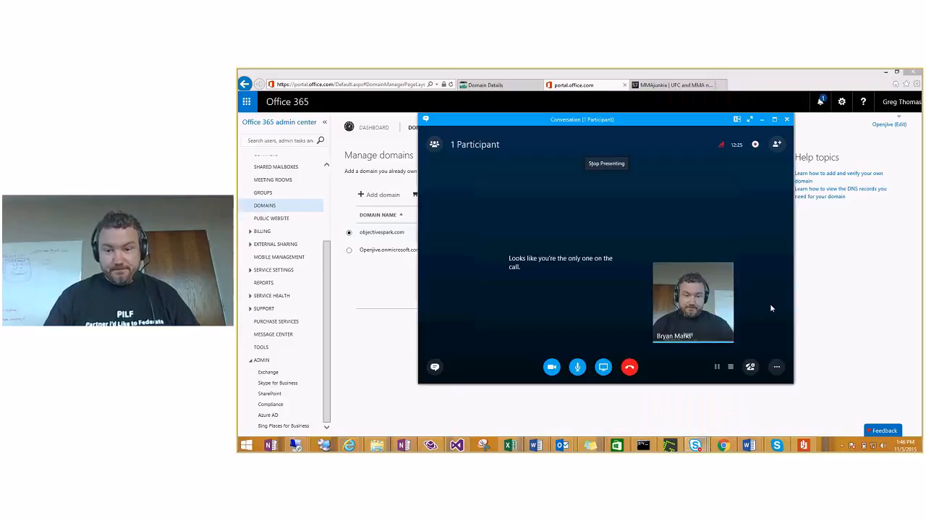